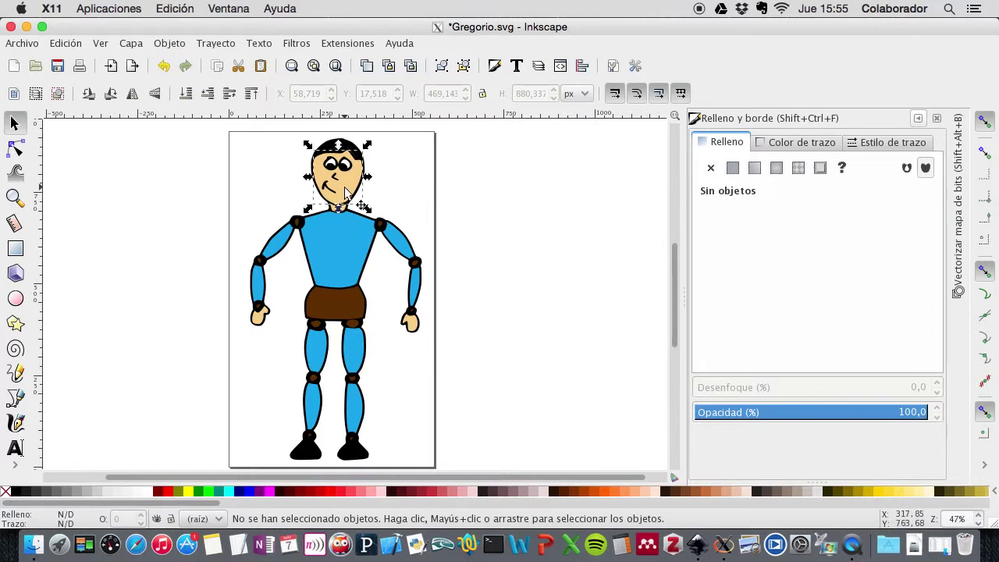
# Step: Collapse the fill and stroke settings, deselect the face and open the object properties with the character's head in view
pyautogui.press('+')
pyautogui.press('+')
pyautogui.press('+')
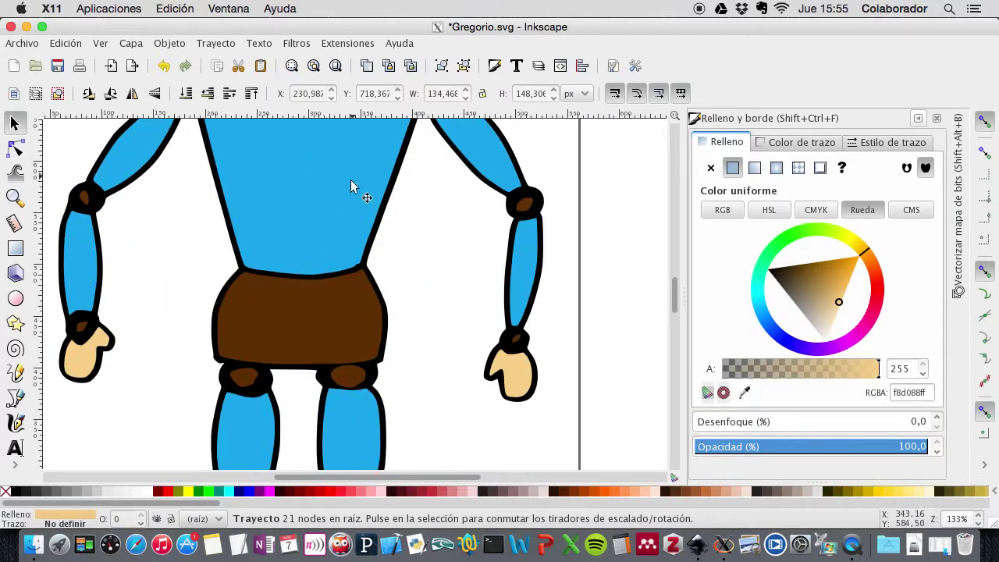
pyautogui.scroll(8, 351, 186)
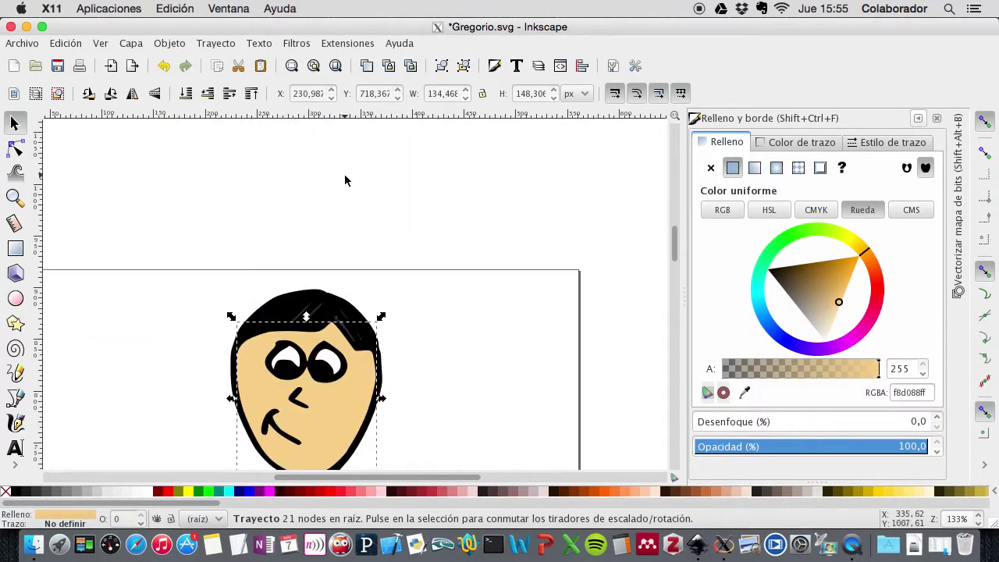
pyautogui.scroll(-1, 344, 181)
pyautogui.scroll(-2, 344, 181)
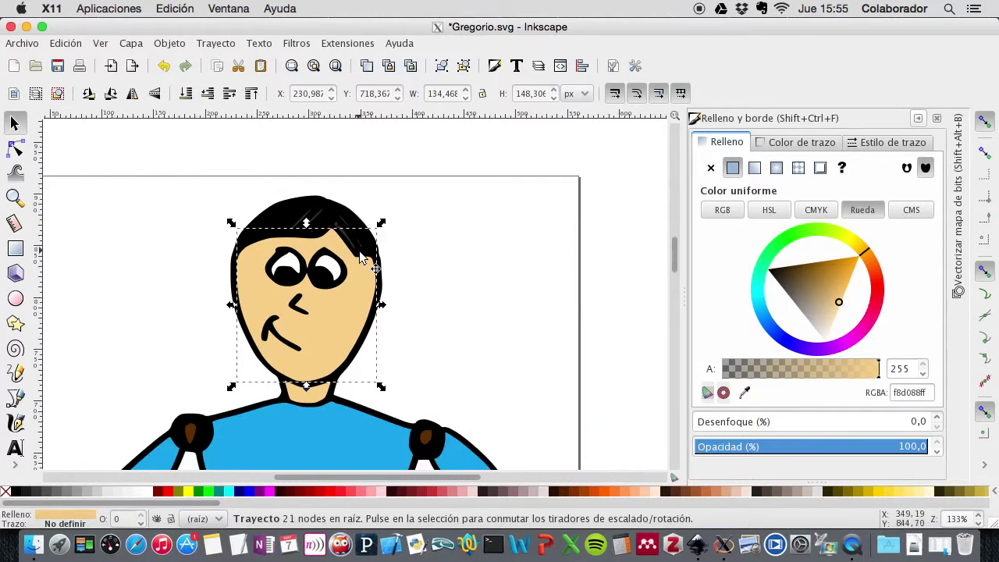
pyautogui.scroll(-2, 360, 258)
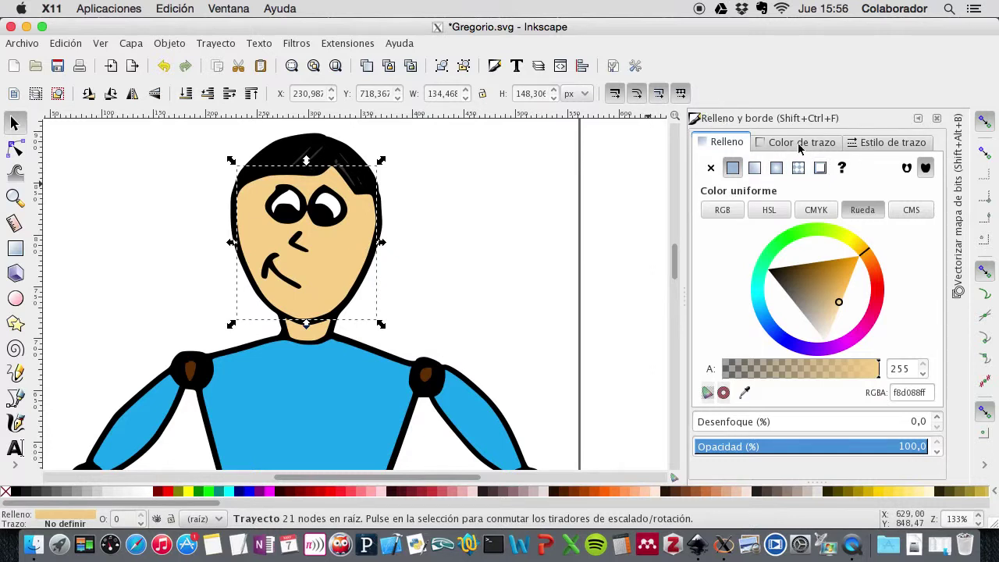
pyautogui.click(919, 120)
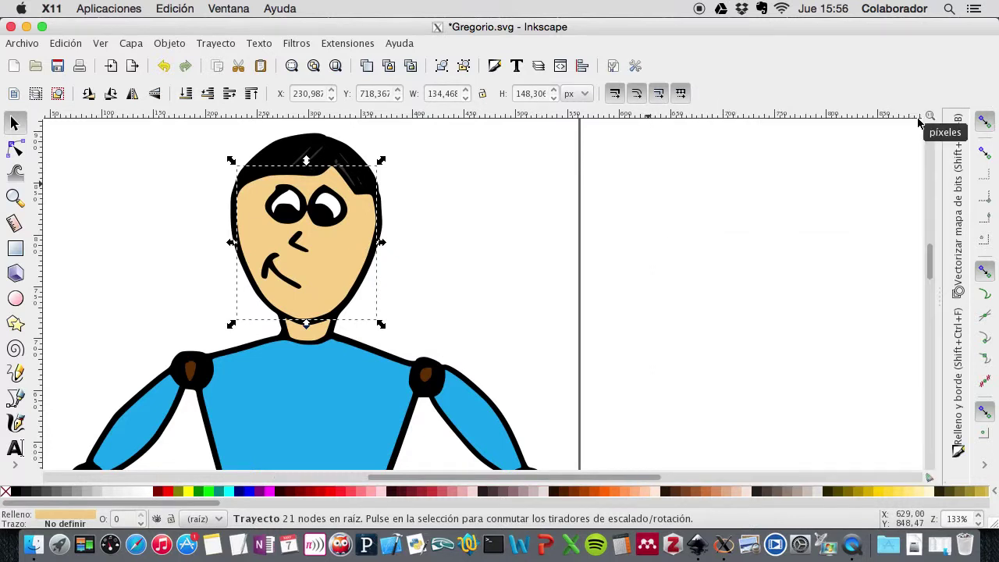
pyautogui.click(446, 283)
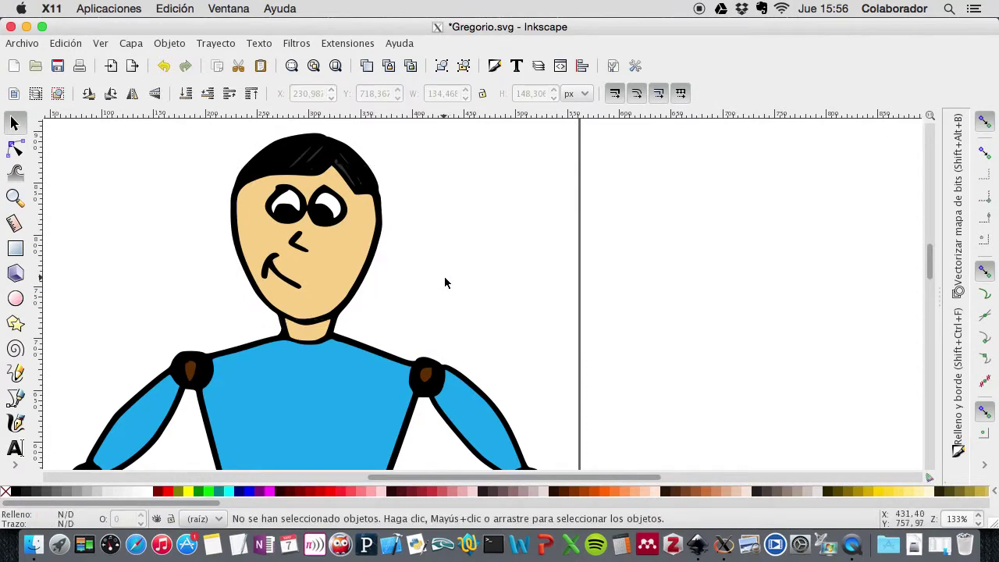
pyautogui.click(169, 43)
pyautogui.click(181, 75)
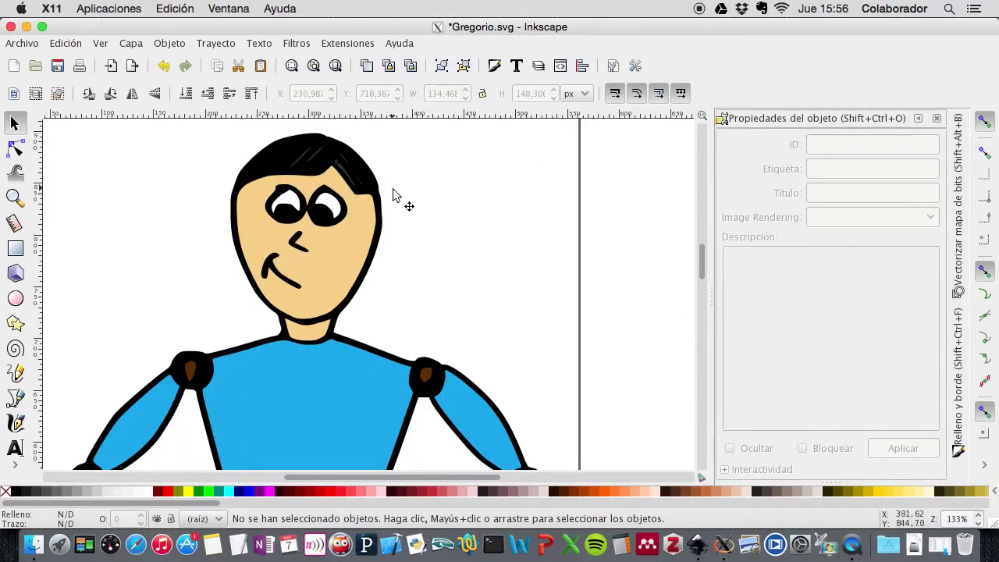
# Step: Label the character's skin-coloured face shape "Cara" in its object properties and apply the label
pyautogui.click(353, 236)
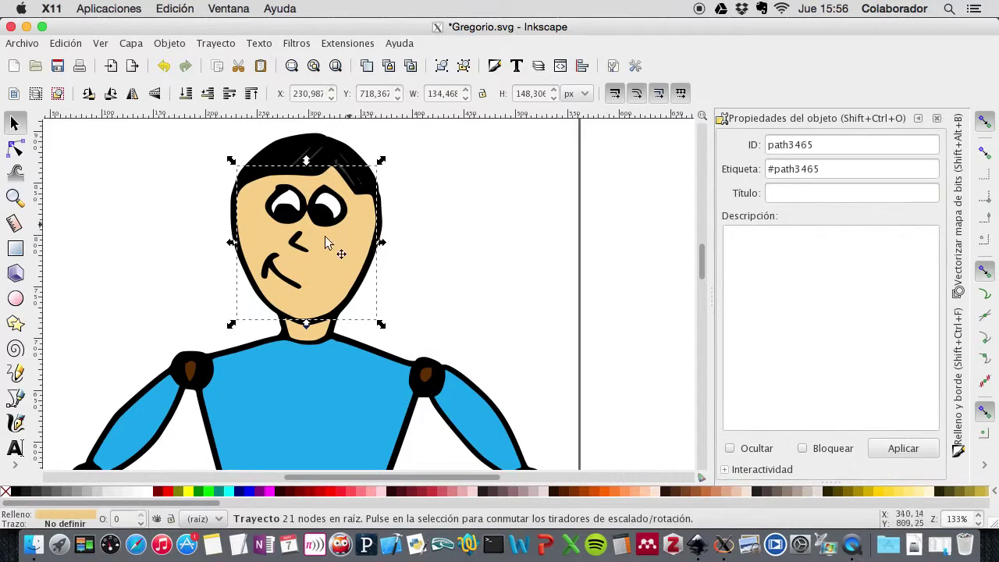
pyautogui.doubleClick(816, 144)
pyautogui.press('Tab')
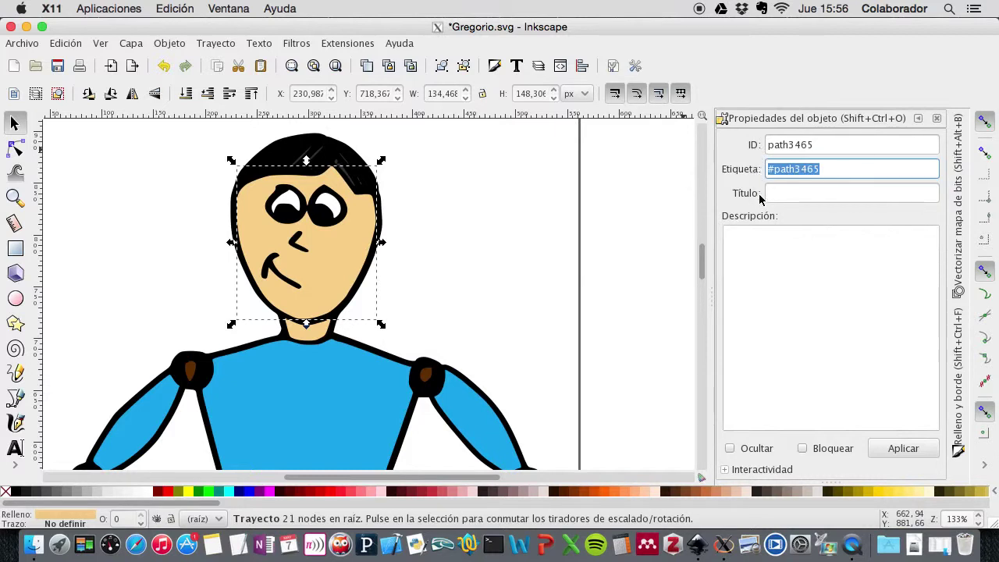
pyautogui.moveTo(823, 169); pyautogui.dragTo(763, 170)
pyautogui.moveTo(855, 169); pyautogui.dragTo(724, 169)
pyautogui.write('Cara')
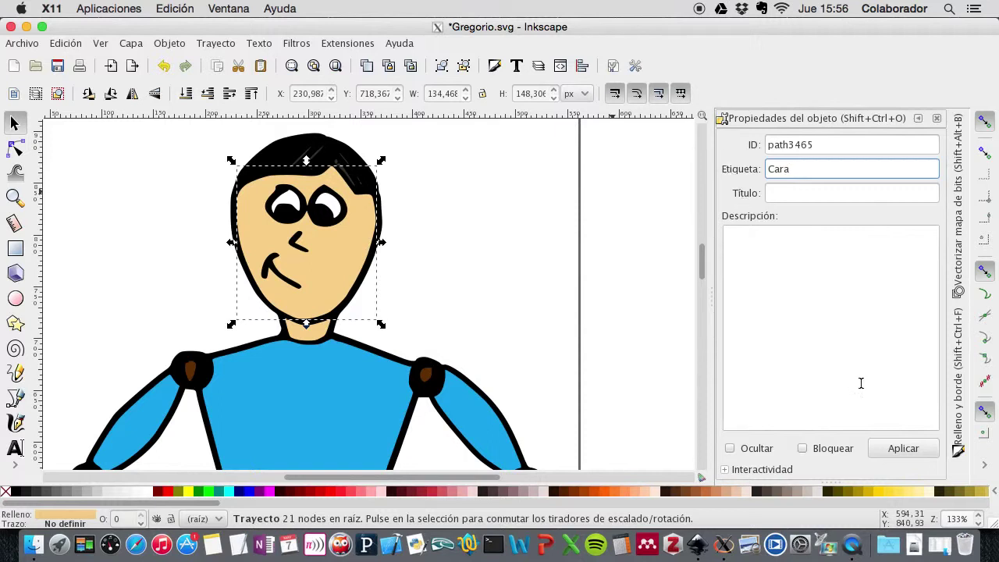
pyautogui.click(897, 450)
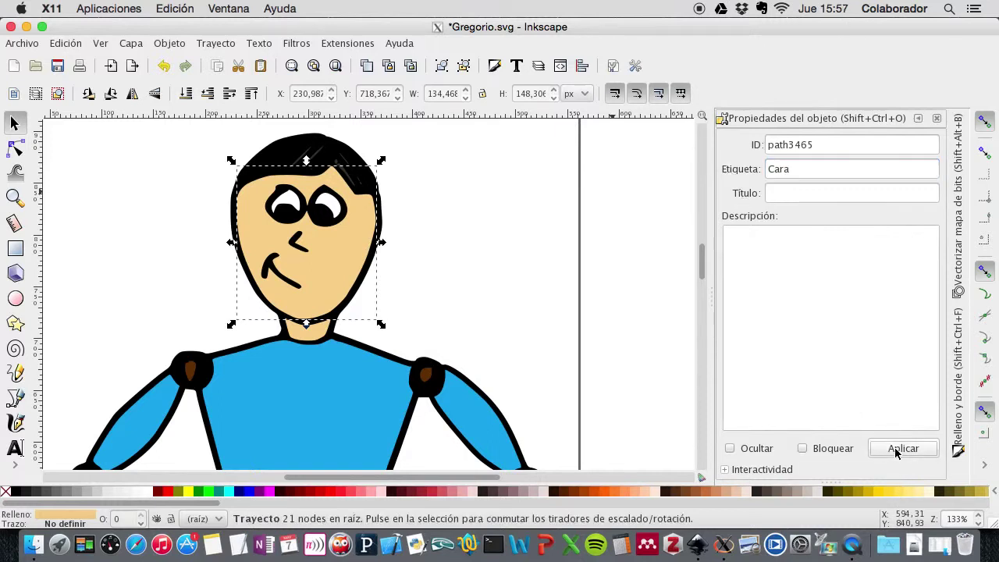
# Step: Label the character's nose path "Nariz" and apply the change
pyautogui.click(302, 246)
pyautogui.moveTo(813, 171); pyautogui.dragTo(758, 170)
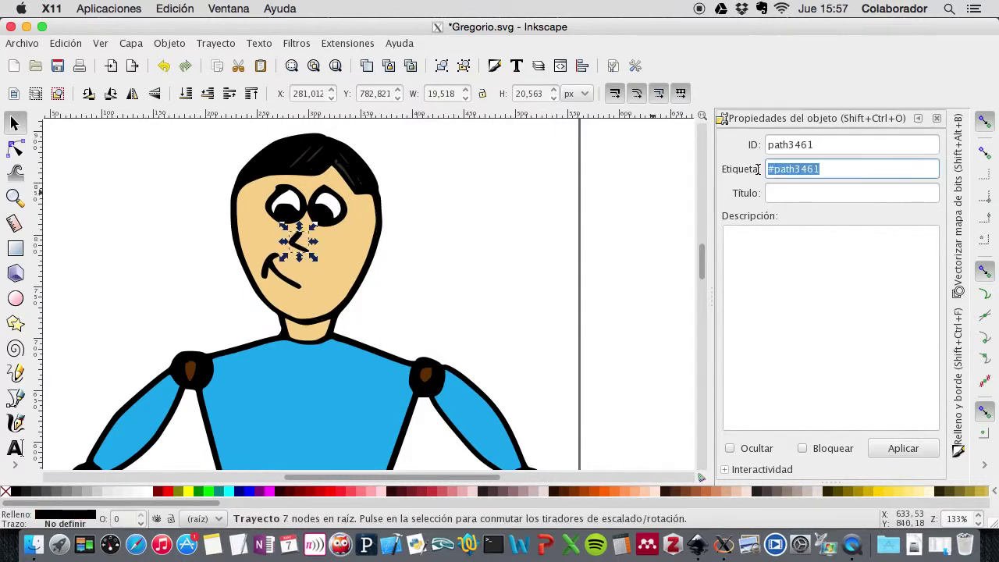
pyautogui.write('Nariz')
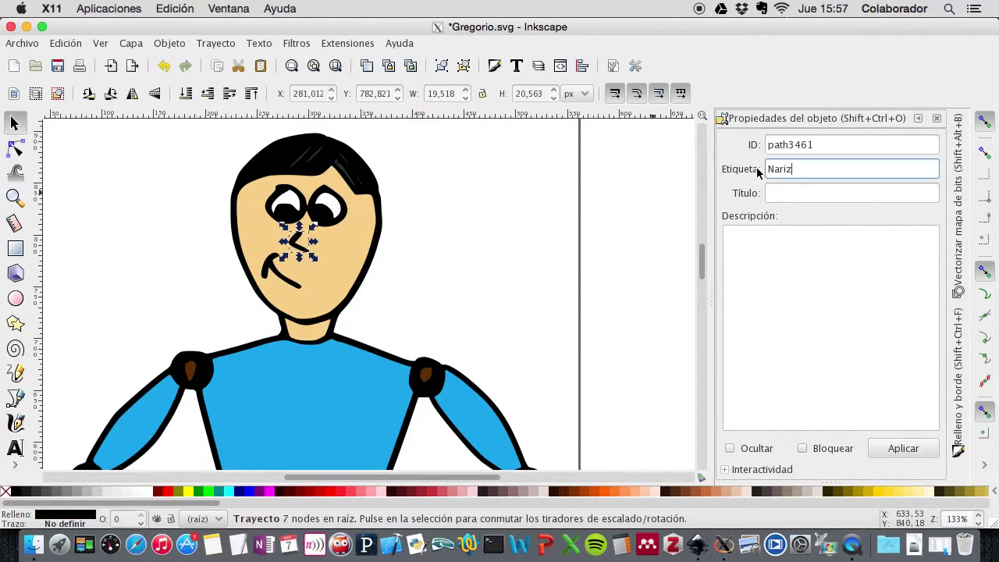
pyautogui.click(885, 448)
# Step: Label the character's mouth path "Boca" and apply the change
pyautogui.scroll(-3, 536, 350)
pyautogui.click(294, 195)
pyautogui.write('Boca')
pyautogui.click(903, 448)
# Step: Label the brown centre of the shoulder joint on the drawing's left side "Hombro_Izq" and apply it
pyautogui.scroll(-4, 499, 252)
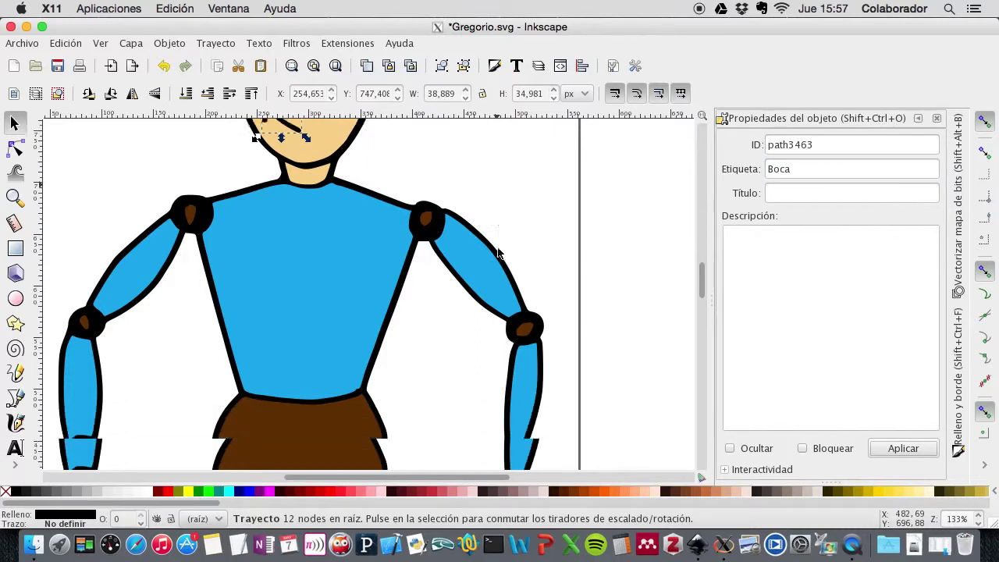
pyautogui.hscroll(-1, 499, 252)
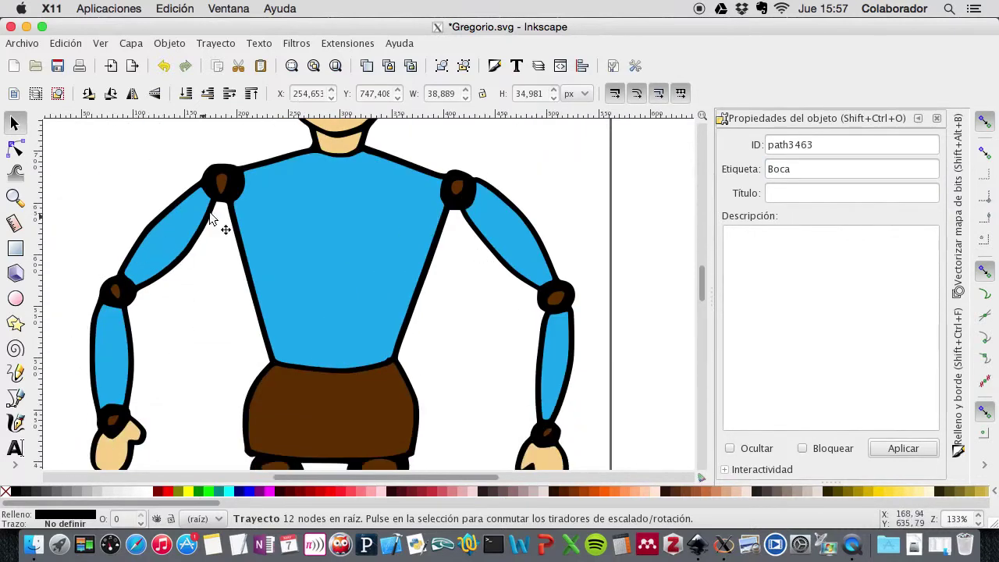
pyautogui.click(223, 181)
pyautogui.click(842, 169)
pyautogui.moveTo(842, 169); pyautogui.dragTo(751, 173)
pyautogui.write('Hombro')
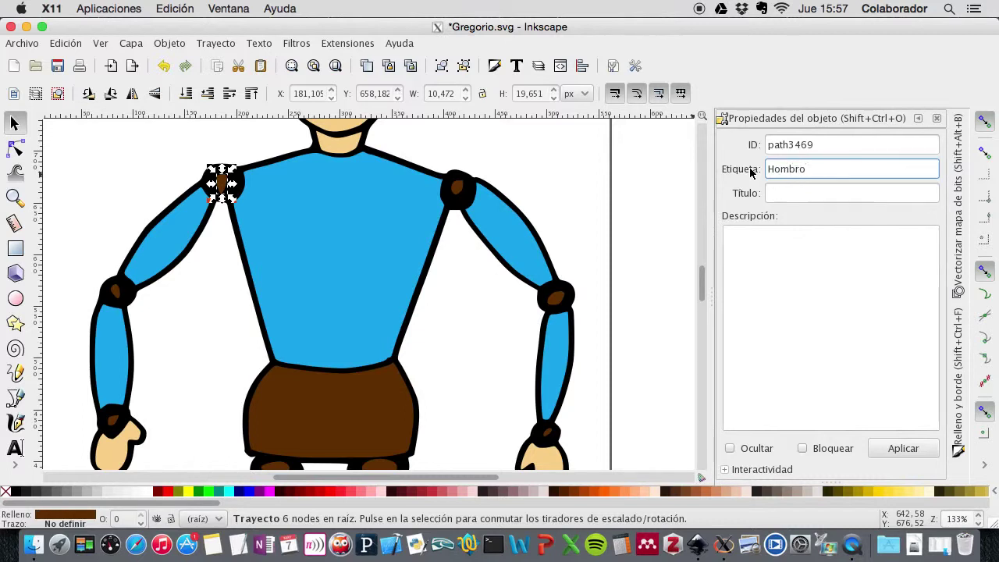
pyautogui.write('_Iz')
pyautogui.write('quier')
pyautogui.click(911, 442)
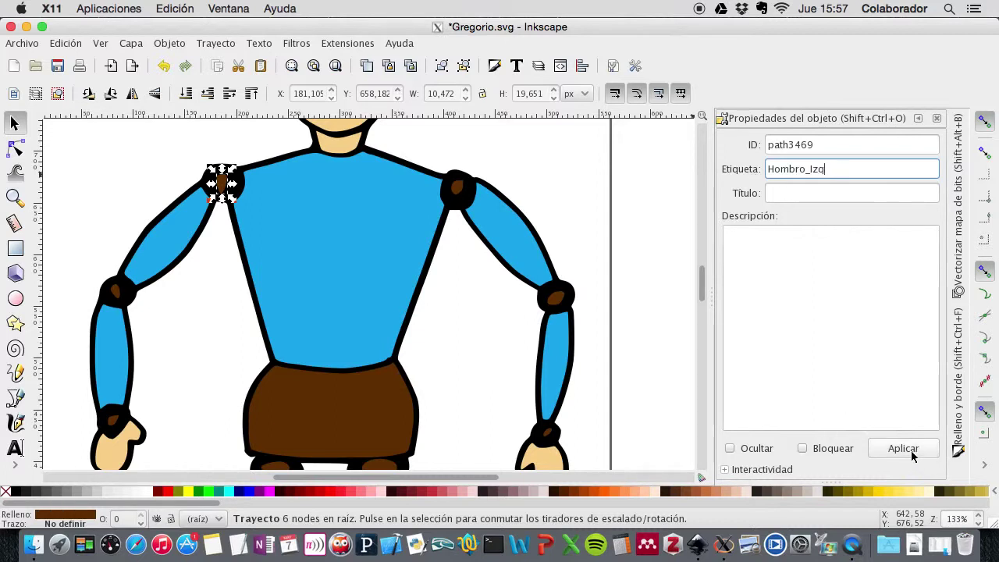
# Step: Label the brown centre of the shoulder joint on the drawing's right side "Hombro_Der", apply it and deselect the shape
pyautogui.click(466, 199)
pyautogui.moveTo(835, 169); pyautogui.dragTo(761, 169)
pyautogui.write('Hombr')
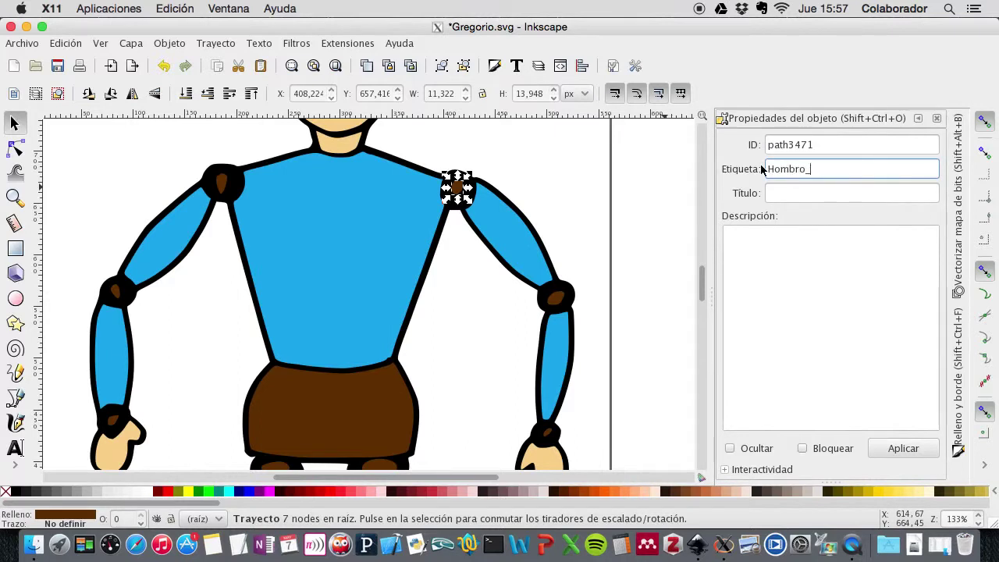
pyautogui.click(902, 447)
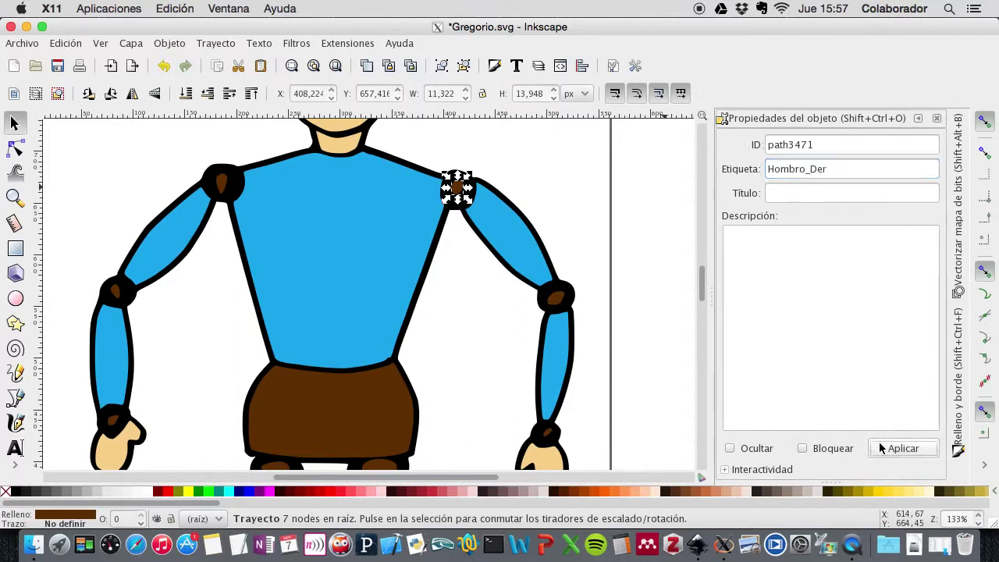
pyautogui.click(549, 226)
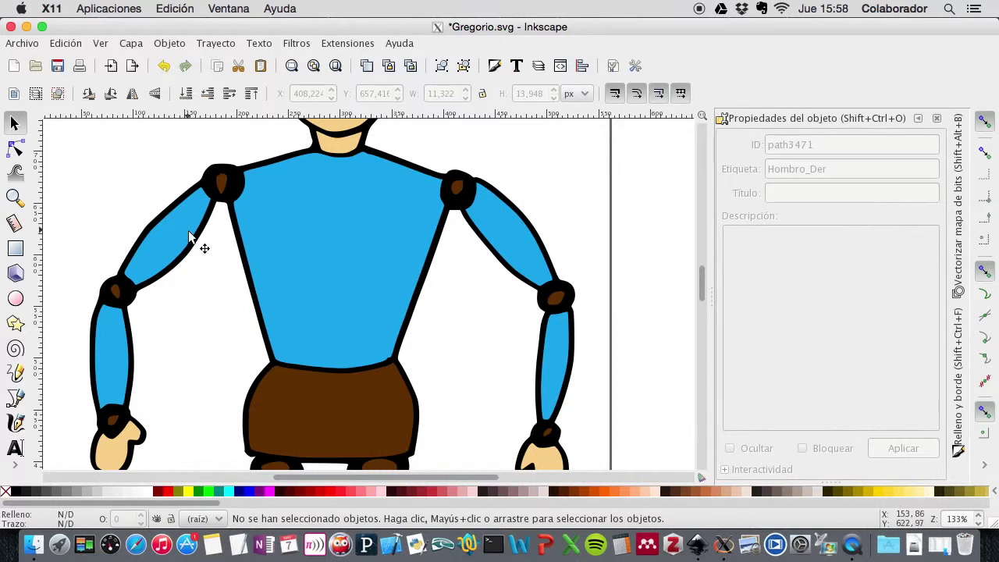
# Step: Label the blue upper arm on the drawing's left side "Brazo_Izq" and apply the change
pyautogui.click(210, 232)
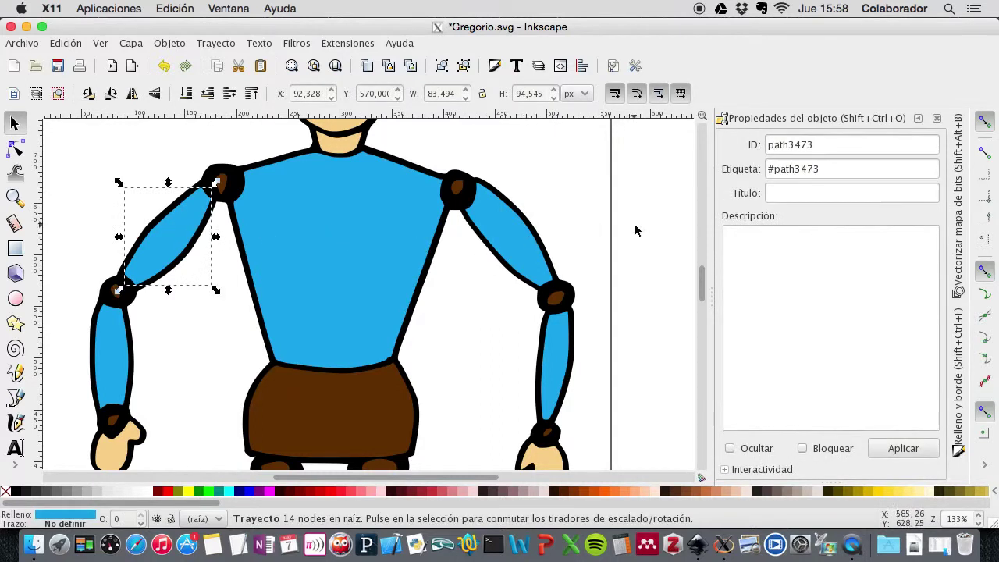
pyautogui.tripleClick(809, 169)
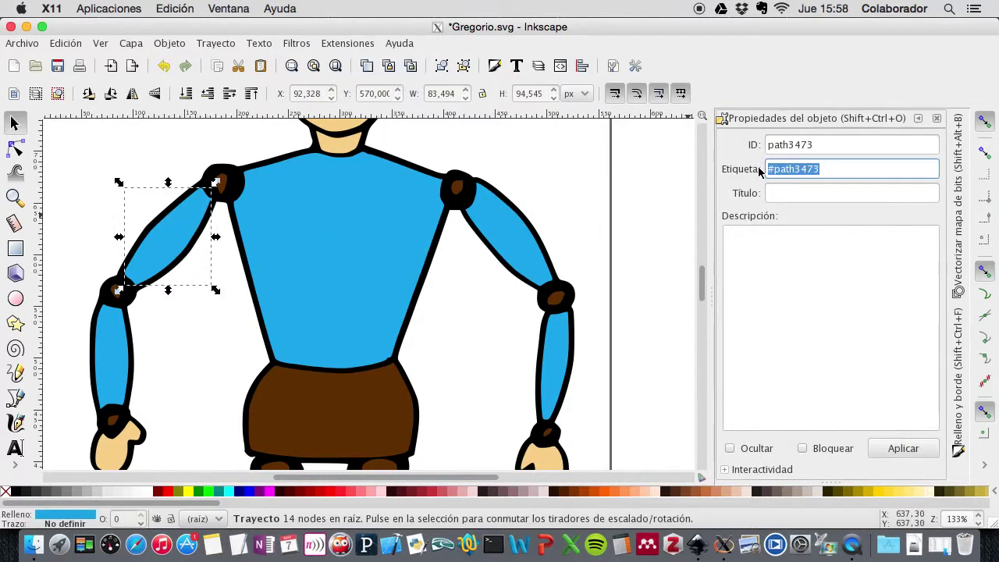
pyautogui.write('Brazo_Iz')
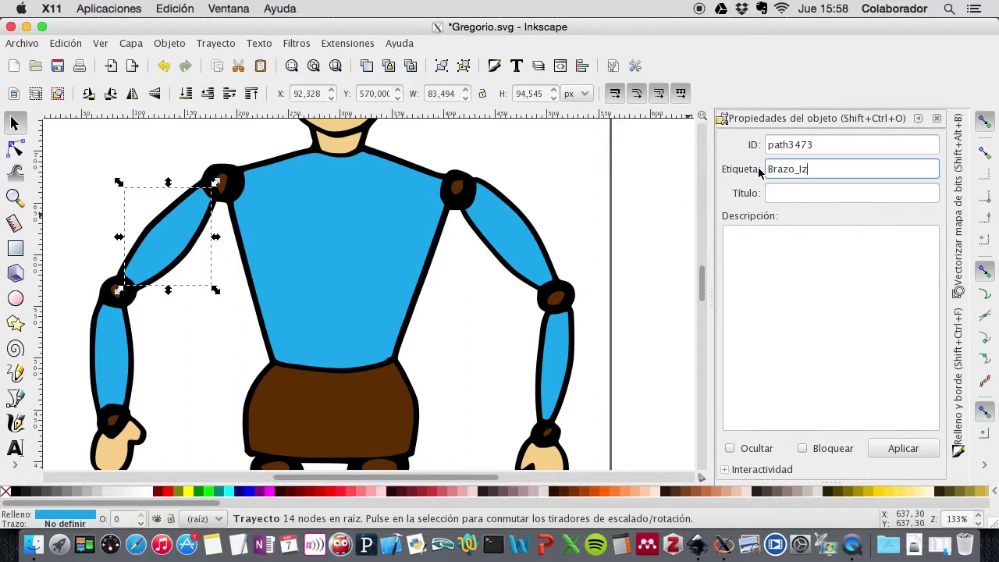
pyautogui.write('q')
pyautogui.click(897, 448)
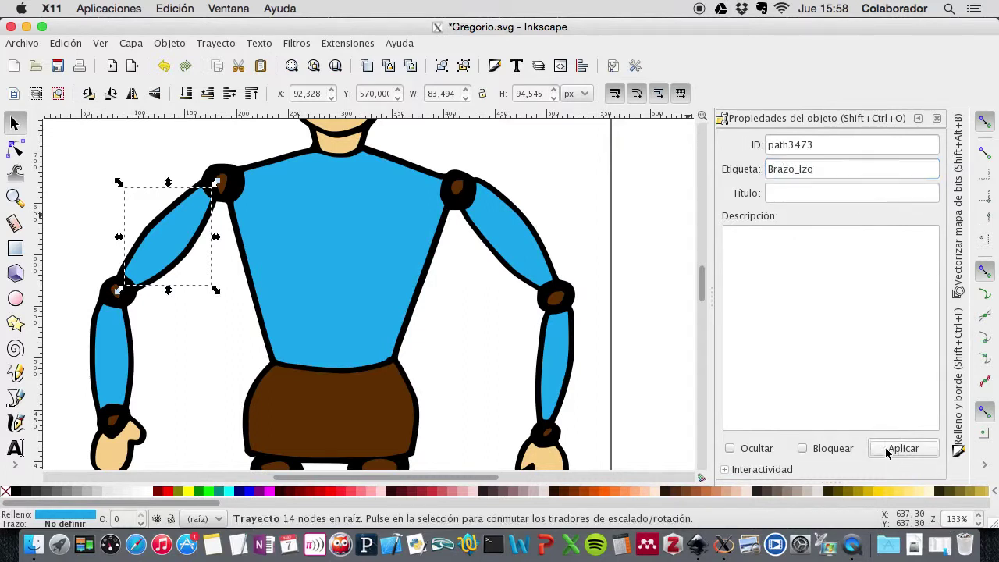
# Step: Label the blue upper arm on the drawing's right side "Brazo_Der", apply the change and deselect the shape
pyautogui.click(490, 231)
pyautogui.tripleClick(842, 170)
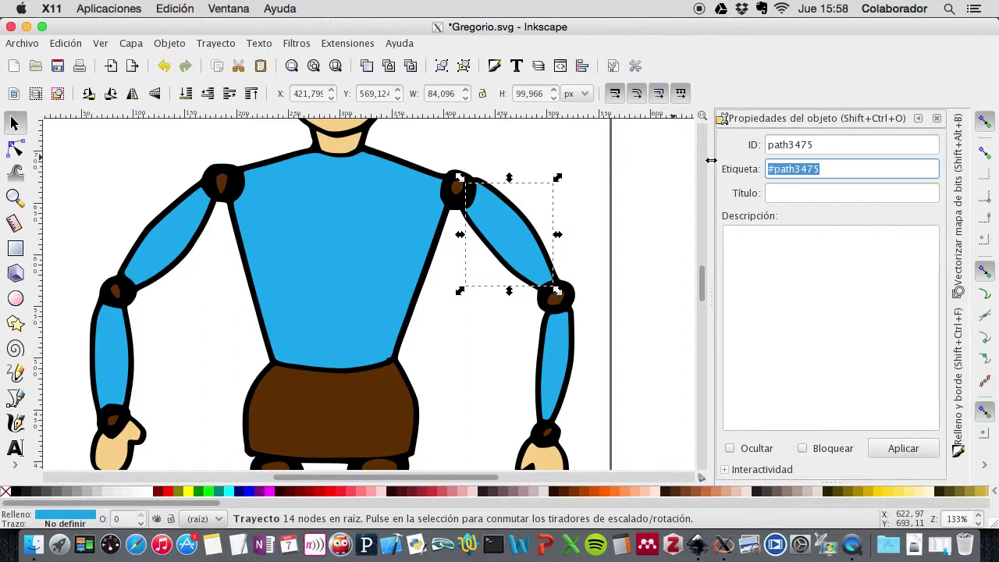
pyautogui.write('Brazo_Der')
pyautogui.click(874, 447)
pyautogui.click(644, 202)
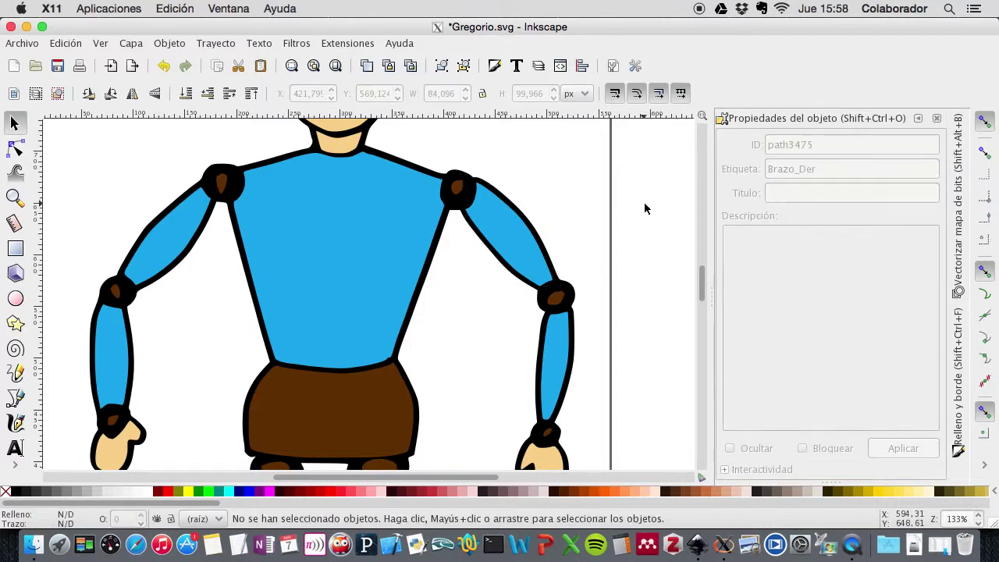
# Step: Look over the whole character from head to legs, selecting the black outline path to examine its extent
pyautogui.scroll(2, 641, 204)
pyautogui.scroll(-5, 640, 205)
pyautogui.scroll(10, 639, 205)
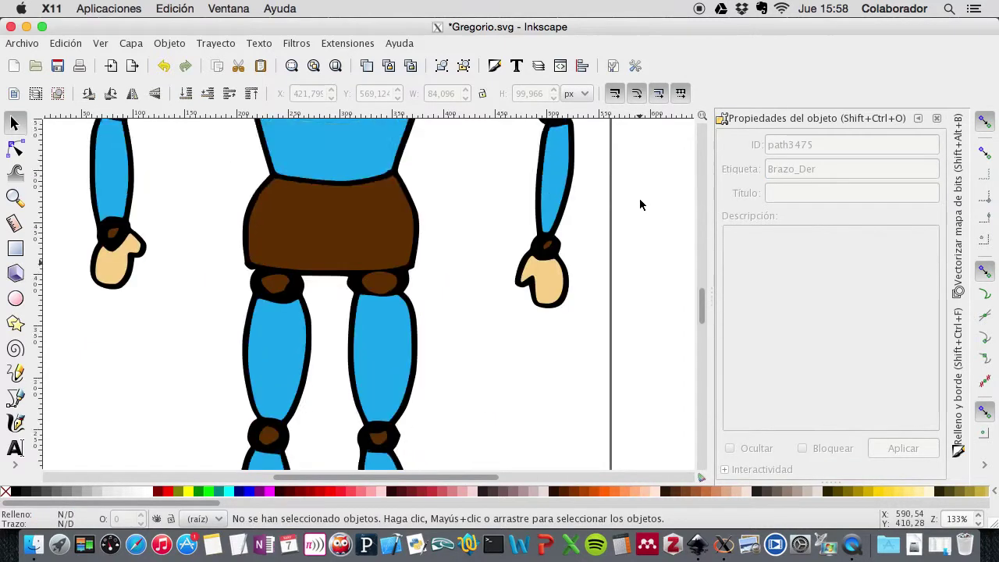
pyautogui.scroll(-7, 640, 203)
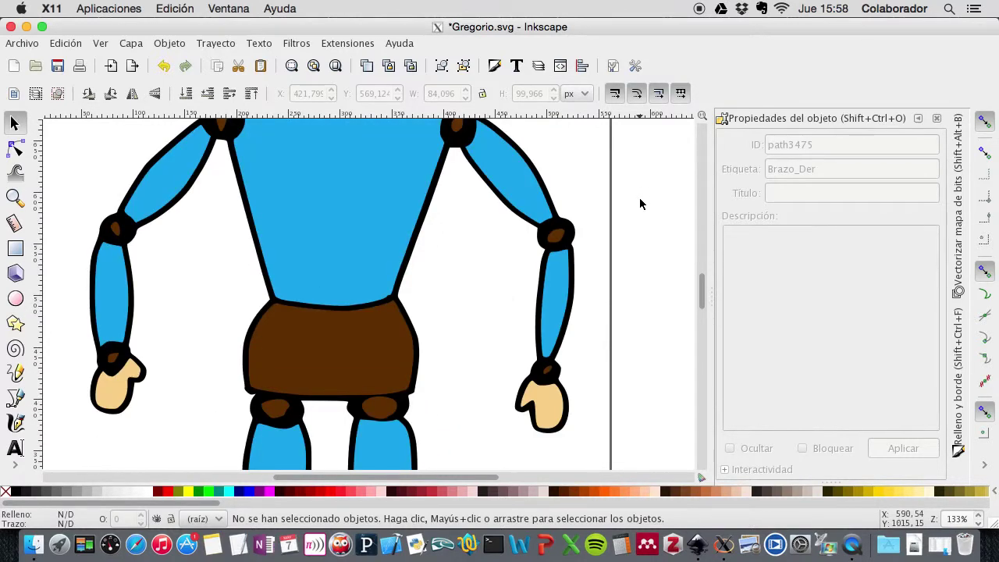
pyautogui.scroll(8, 640, 204)
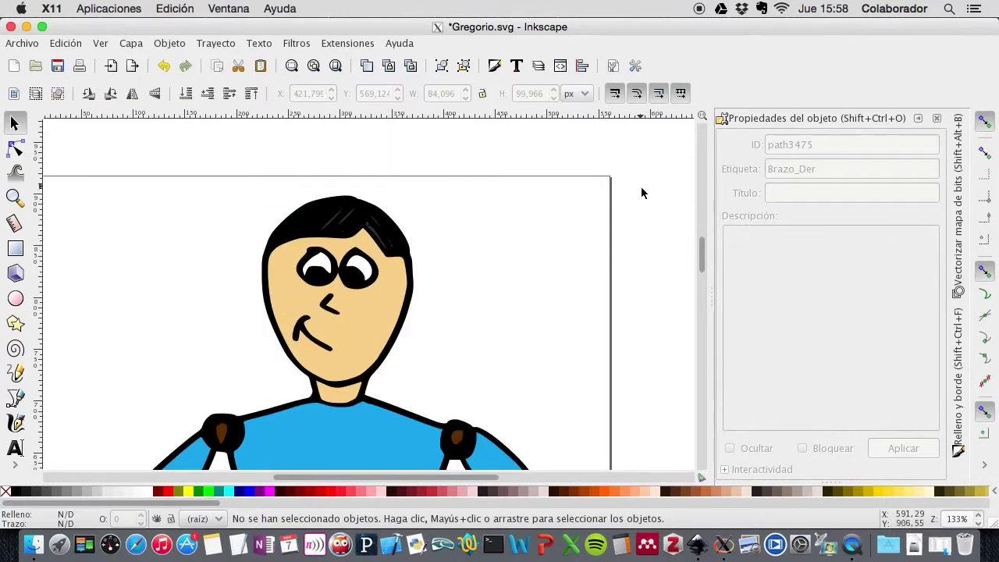
pyautogui.scroll(-1, 532, 240)
pyautogui.scroll(-1, 532, 240)
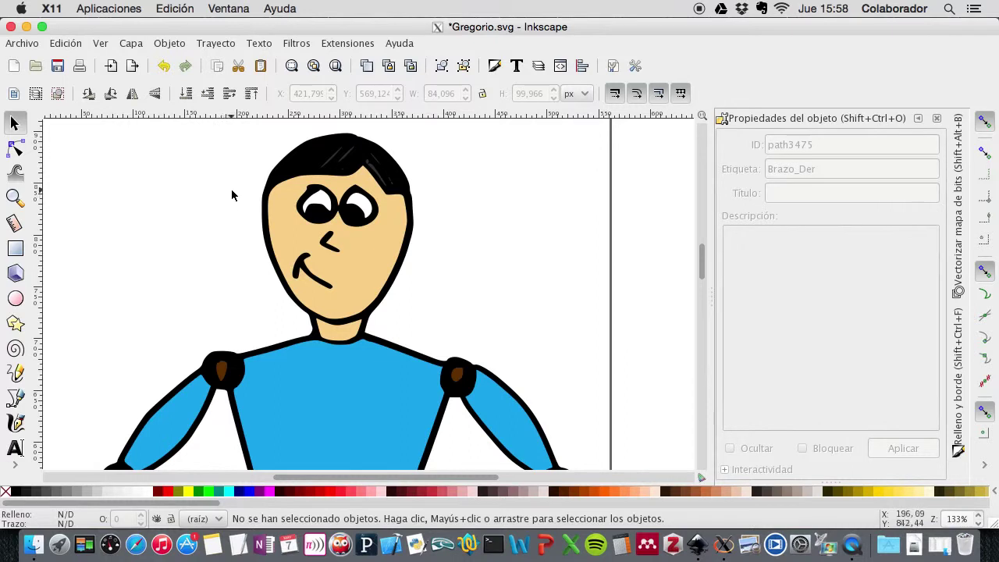
pyautogui.click(415, 229)
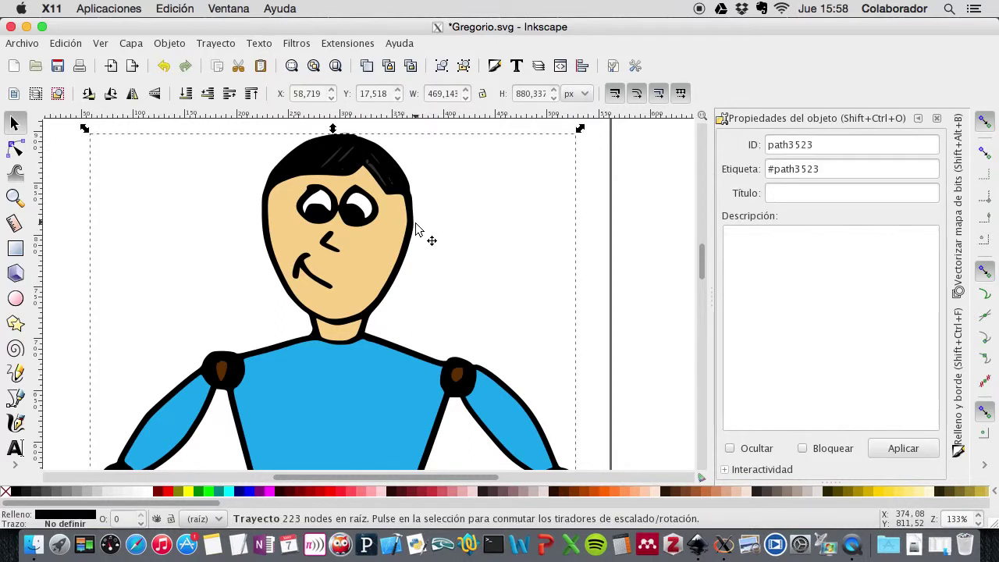
pyautogui.scroll(-10, 156, 230)
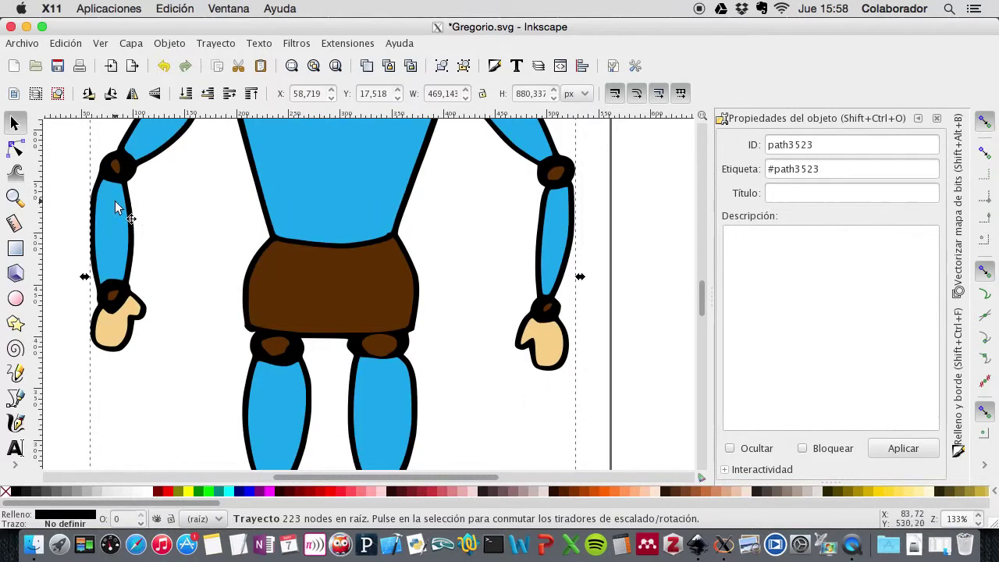
pyautogui.scroll(10, 130, 209)
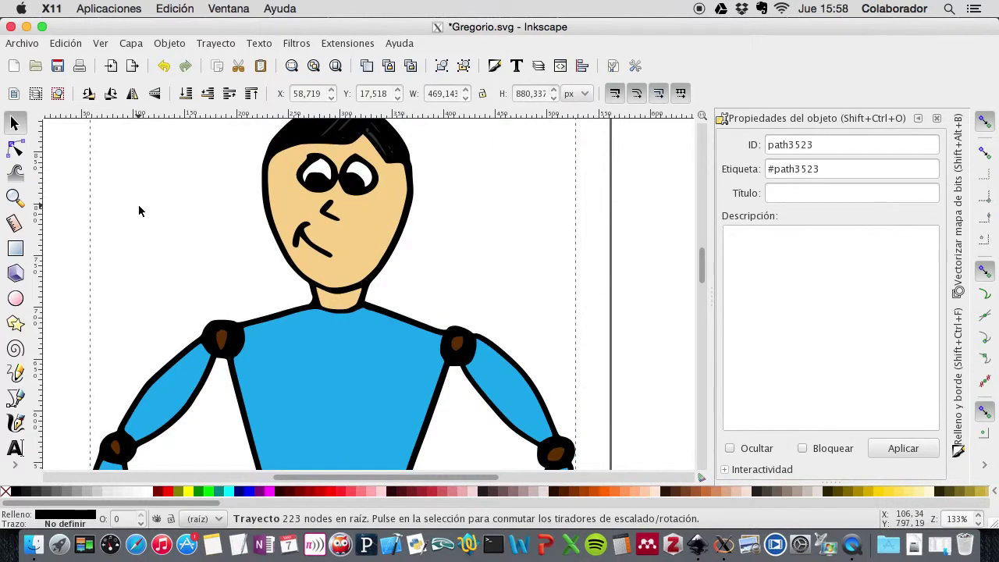
pyautogui.scroll(1, 230, 215)
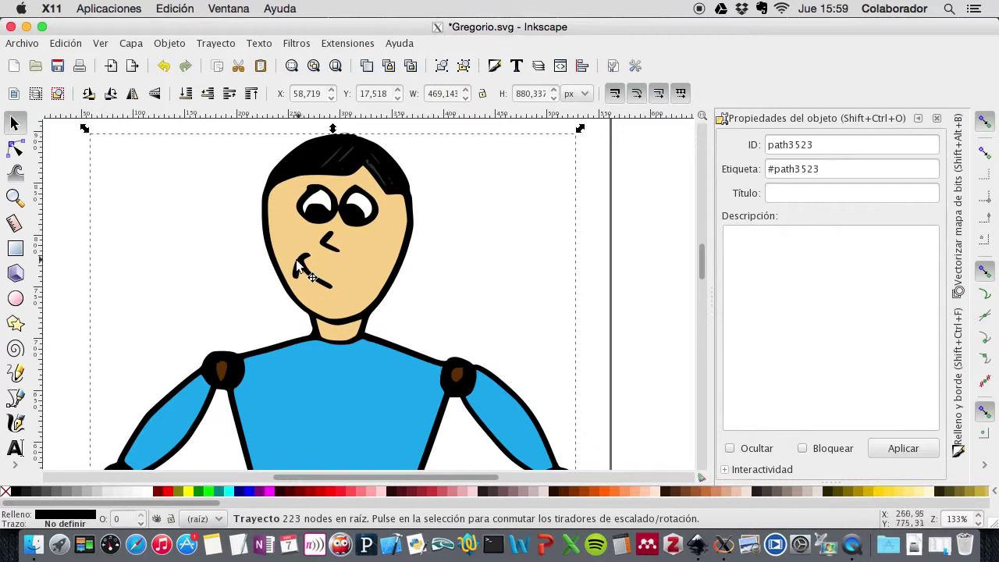
pyautogui.scroll(-6, 293, 265)
pyautogui.scroll(11, 294, 266)
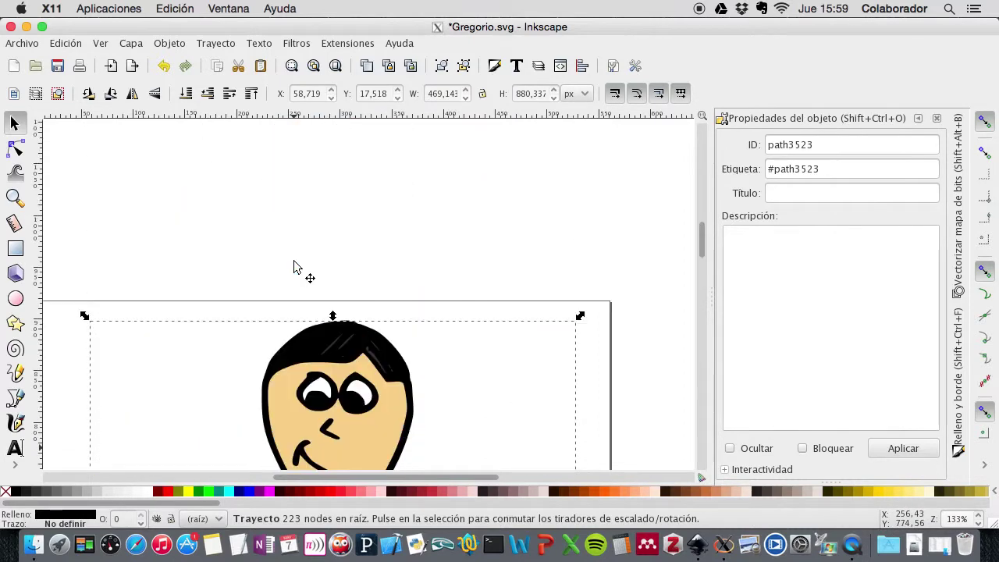
# Step: Examine how the selected black outline runs around the head, torso, arms and hips, and deselect it
pyautogui.scroll(-6, 294, 265)
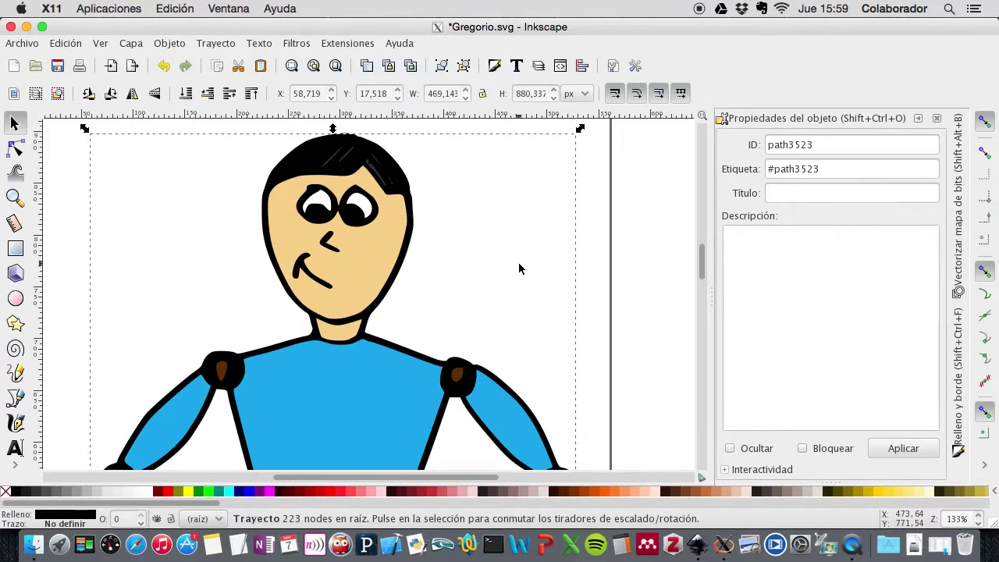
pyautogui.scroll(-1, 519, 266)
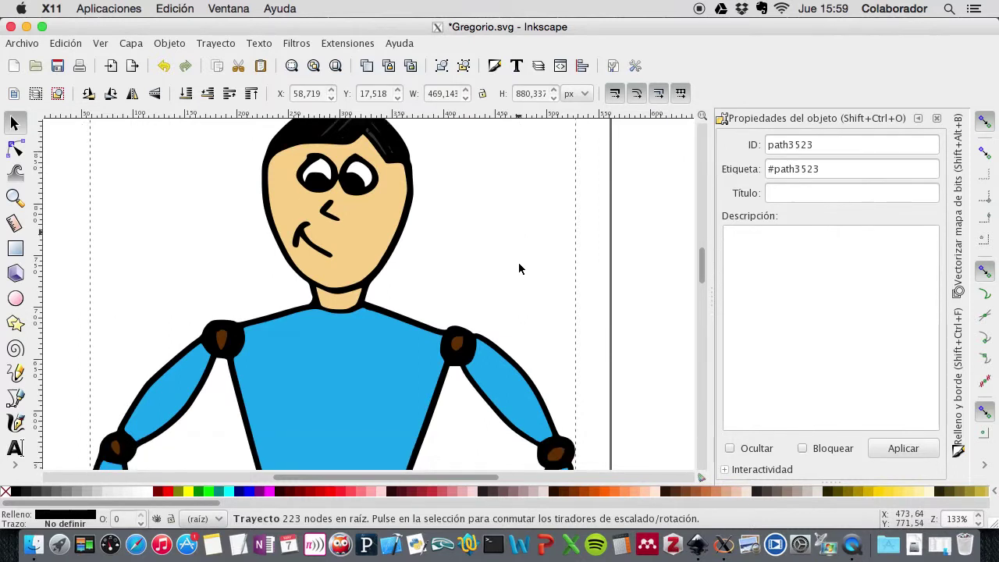
pyautogui.scroll(-3, 519, 266)
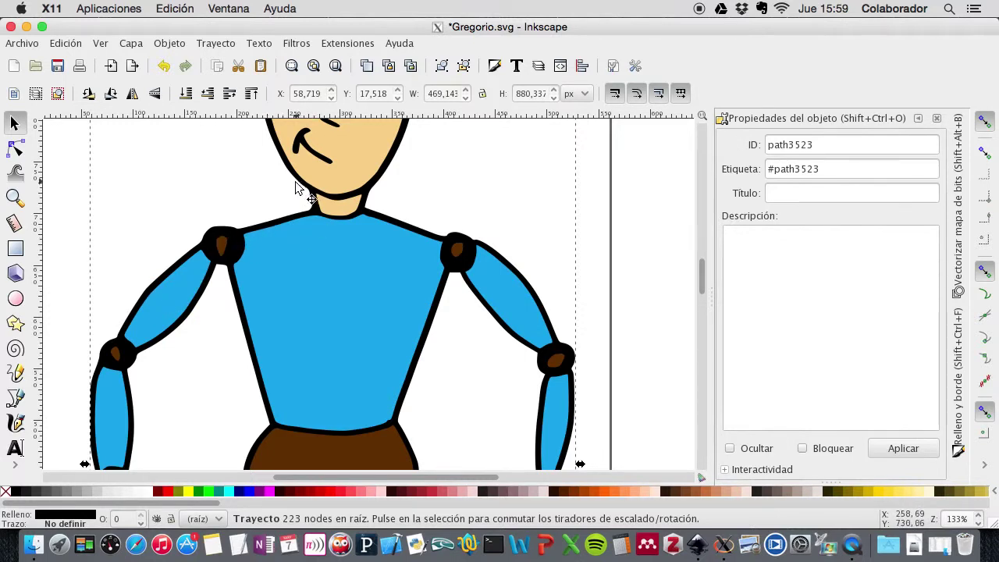
pyautogui.scroll(6, 273, 182)
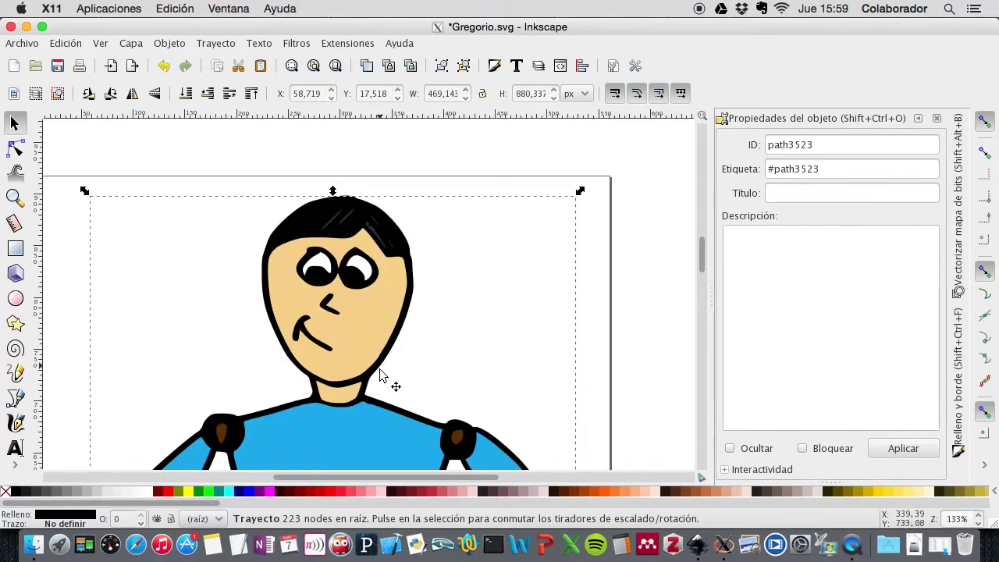
pyautogui.scroll(-10, 378, 373)
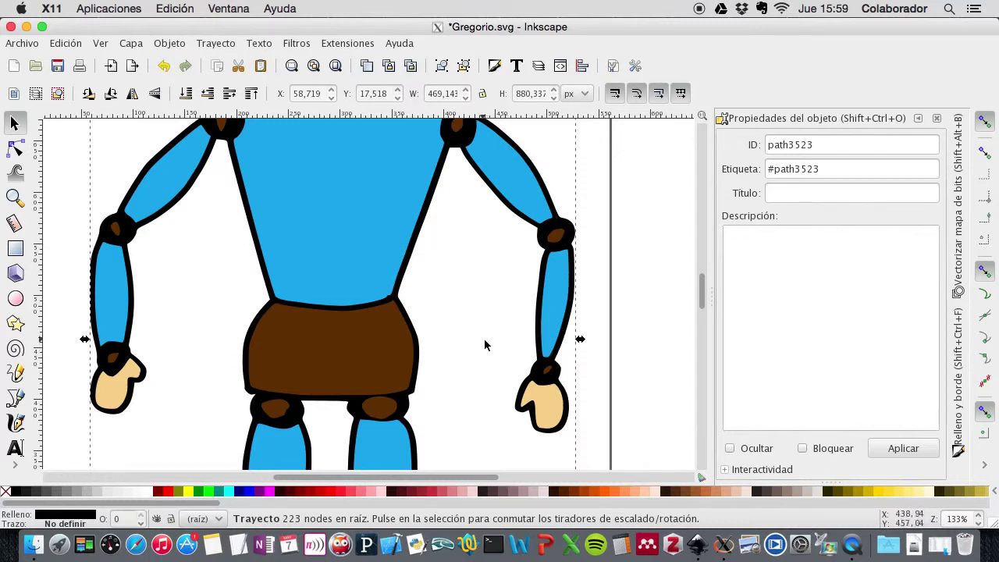
pyautogui.scroll(4, 485, 344)
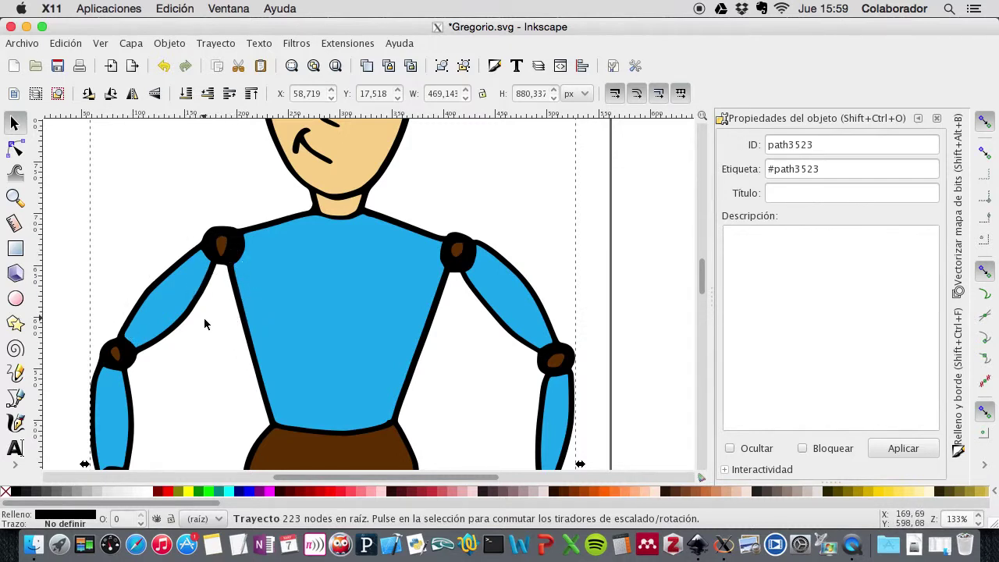
pyautogui.hscroll(-3, 205, 324)
pyautogui.scroll(-2, 204, 323)
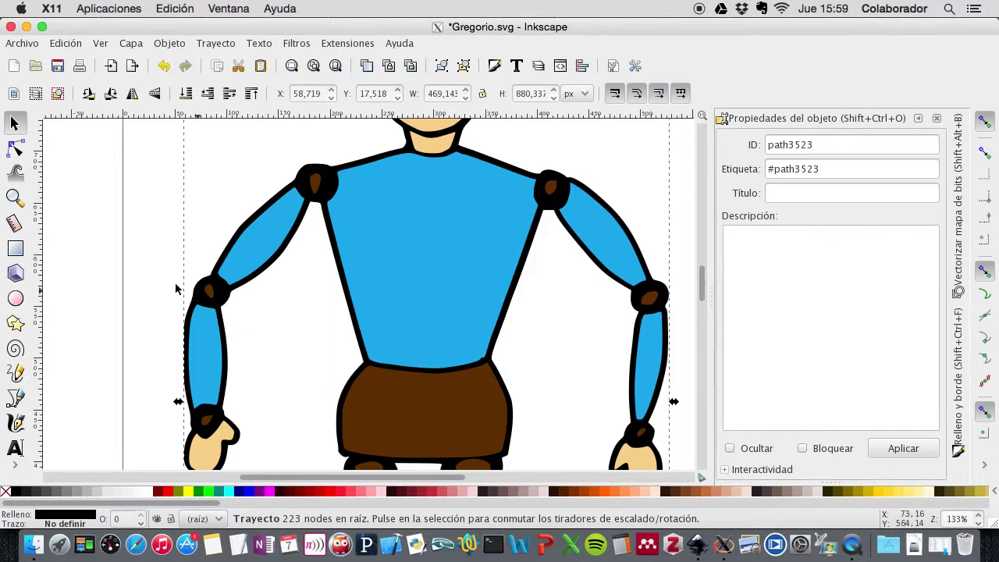
pyautogui.click(165, 311)
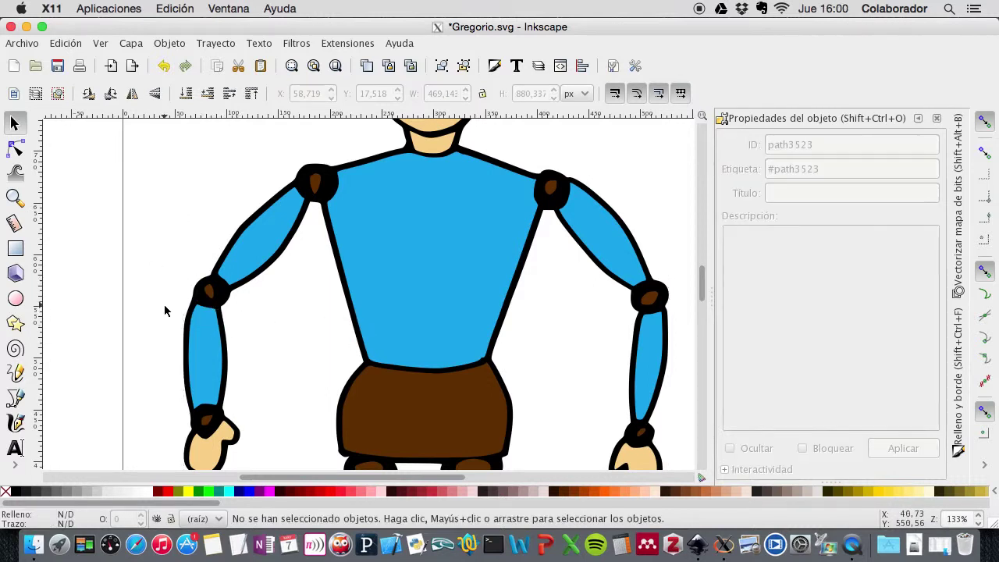
pyautogui.scroll(-1, 177, 307)
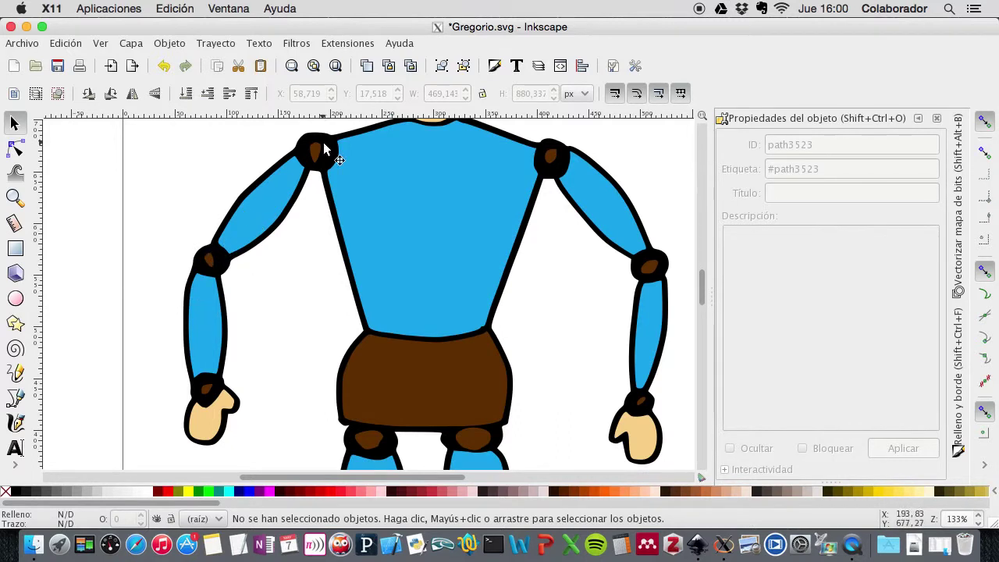
# Step: Recolour the character's black outline path with the bright green fill 00ff0eff and deselect it
pyautogui.click(220, 228)
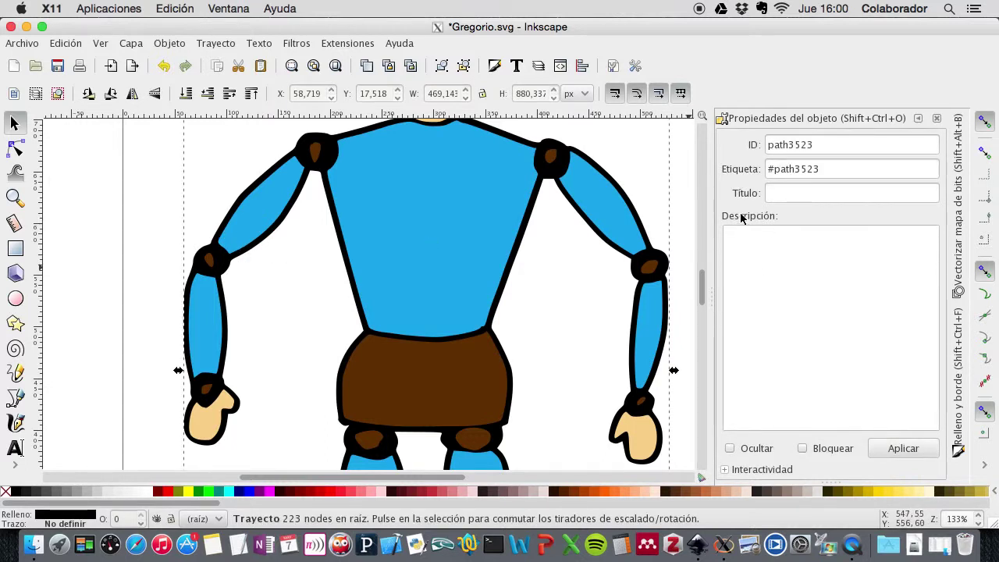
pyautogui.click(920, 118)
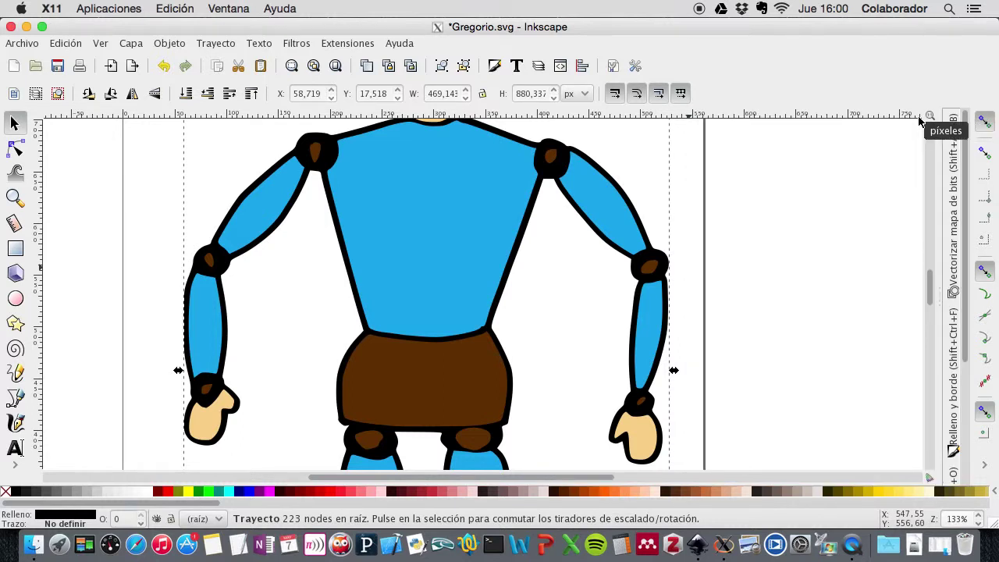
pyautogui.scroll(-2, 950, 328)
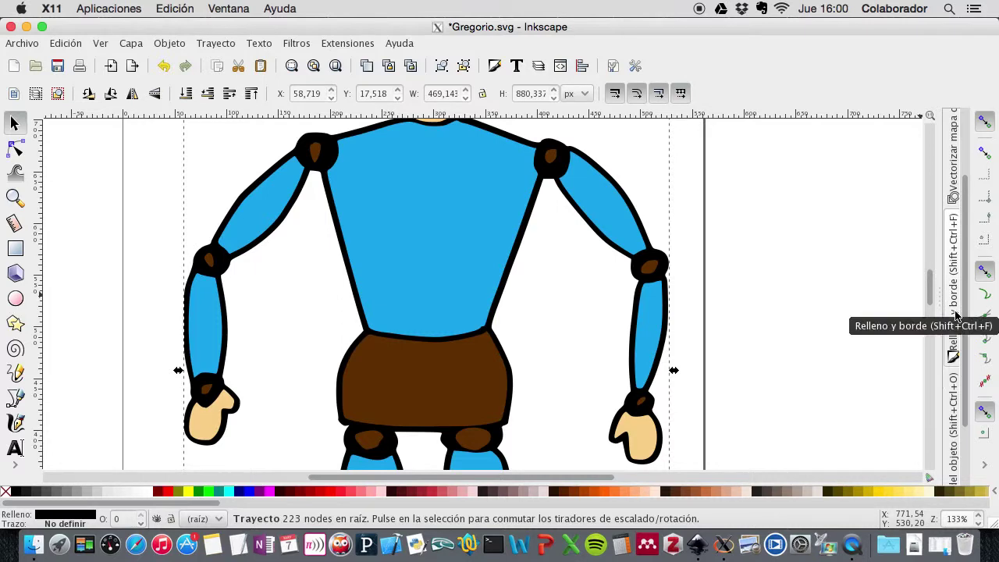
pyautogui.click(951, 315)
pyautogui.click(792, 218)
pyautogui.moveTo(801, 236); pyautogui.dragTo(793, 219)
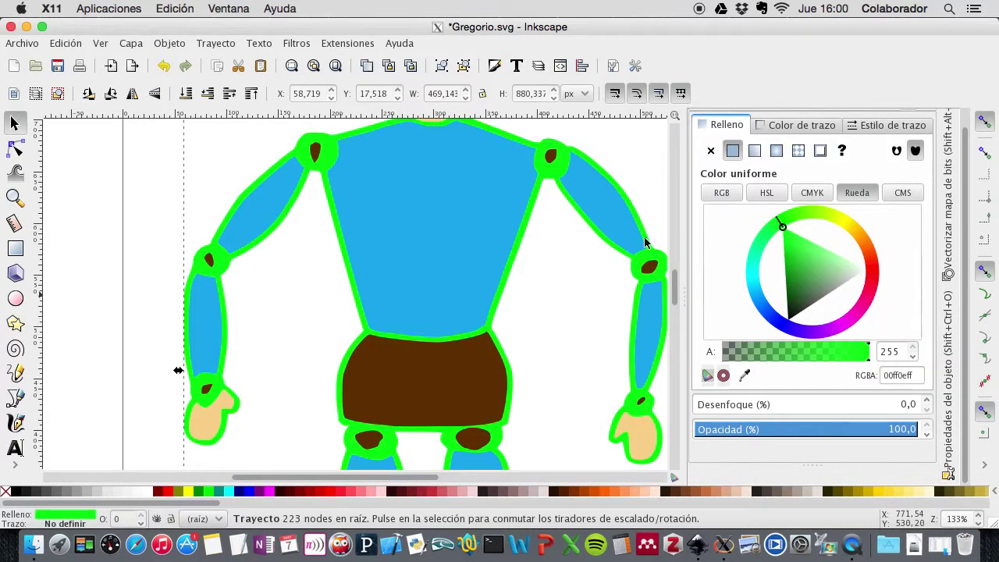
pyautogui.click(268, 305)
# Step: Examine the green outline over the whole character, from the hair through the arm joints and hips to the feet
pyautogui.scroll(5, 269, 304)
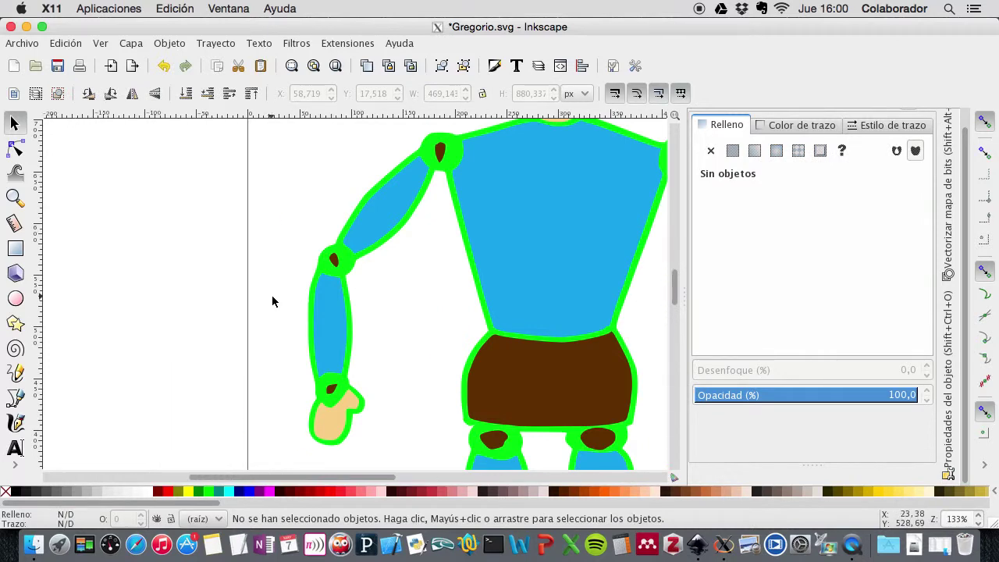
pyautogui.scroll(-5, 405, 299)
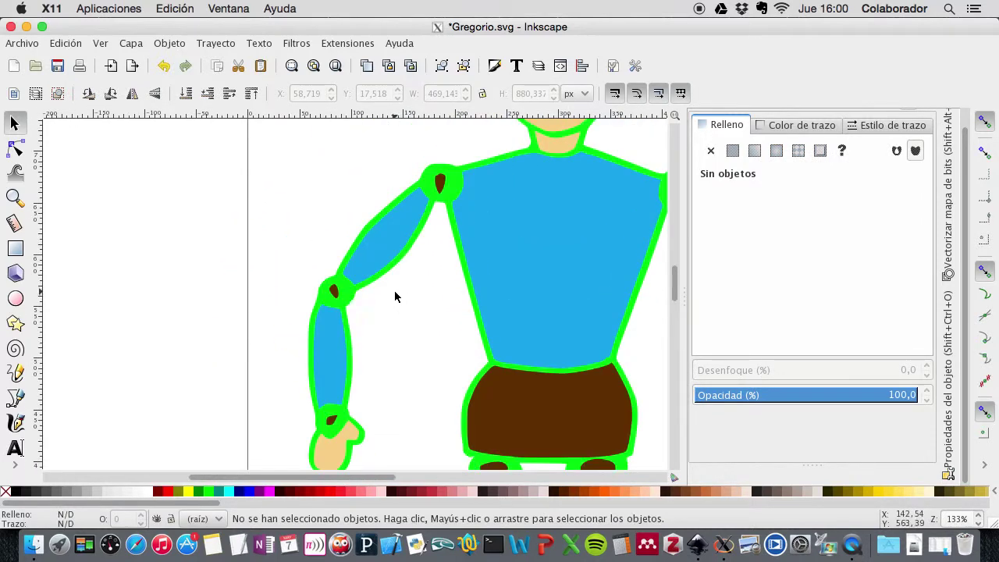
pyautogui.hscroll(2, 394, 292)
pyautogui.scroll(10, 394, 292)
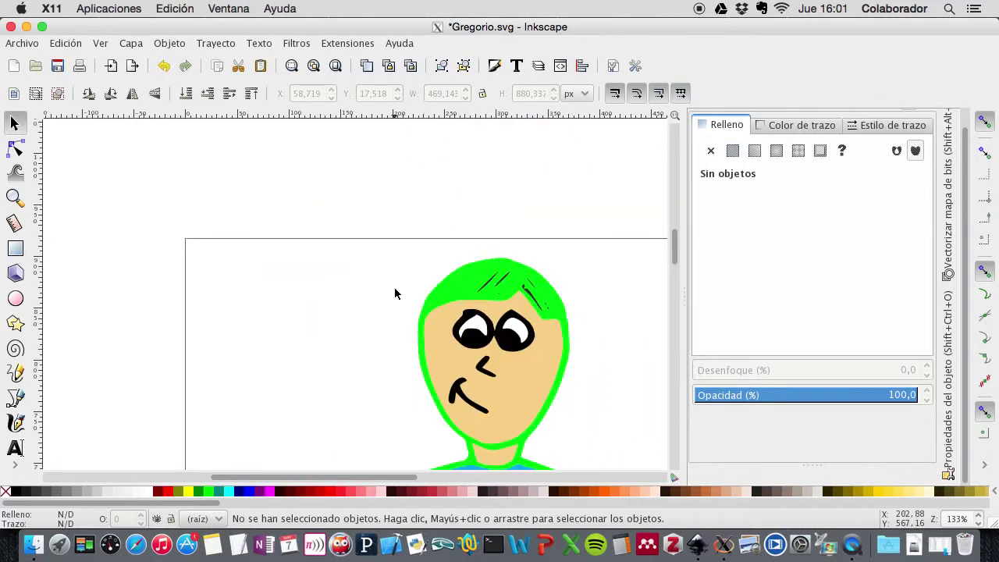
pyautogui.scroll(-1, 394, 293)
pyautogui.scroll(-4, 394, 293)
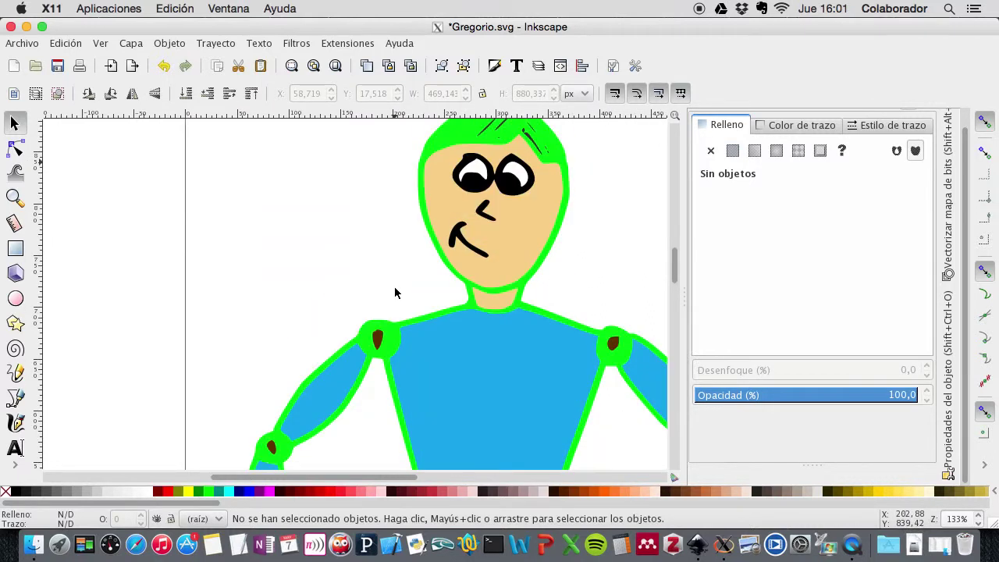
pyautogui.hscroll(1, 394, 293)
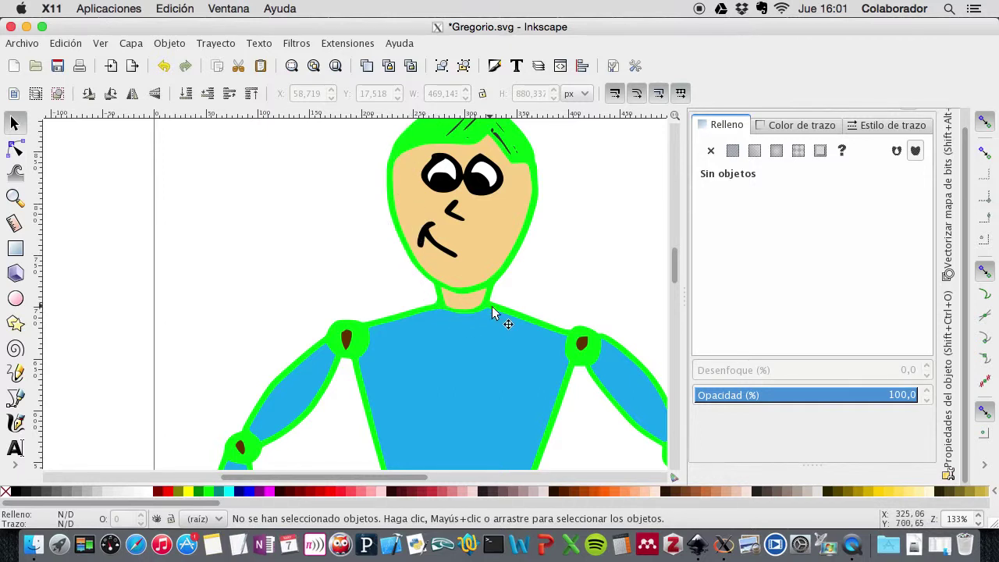
pyautogui.scroll(-9, 362, 284)
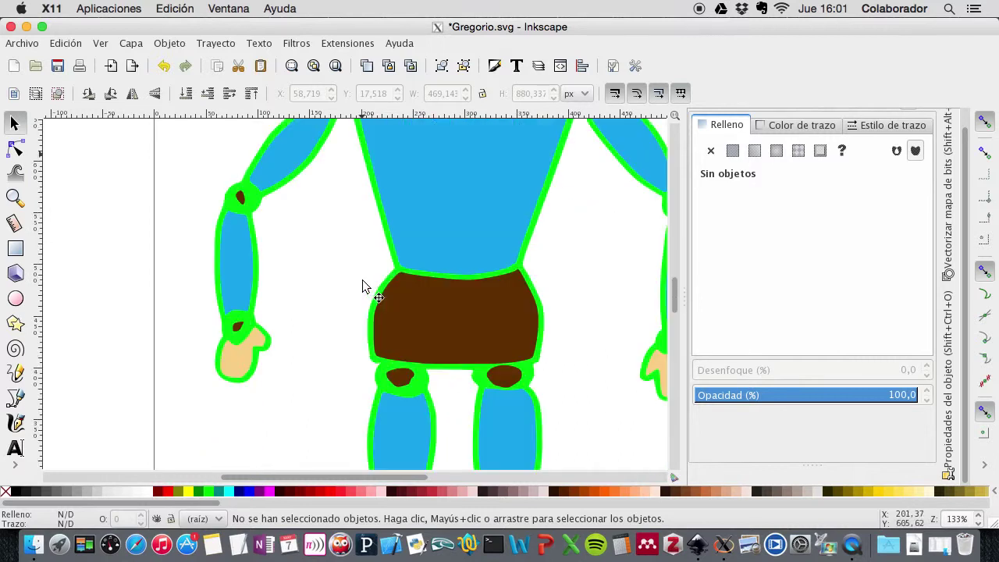
pyautogui.scroll(2, 362, 285)
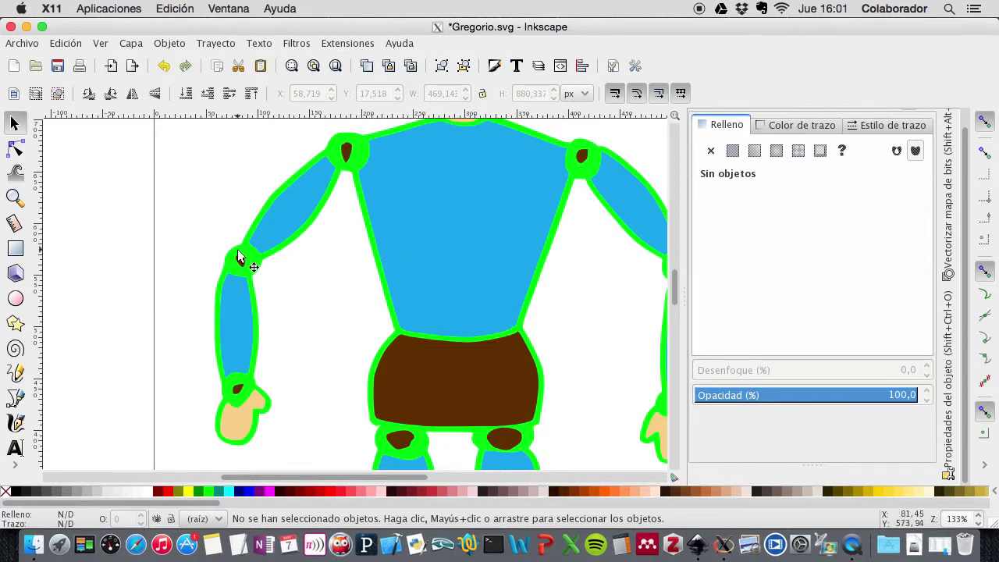
pyautogui.hscroll(1, 566, 295)
pyautogui.scroll(-3, 557, 291)
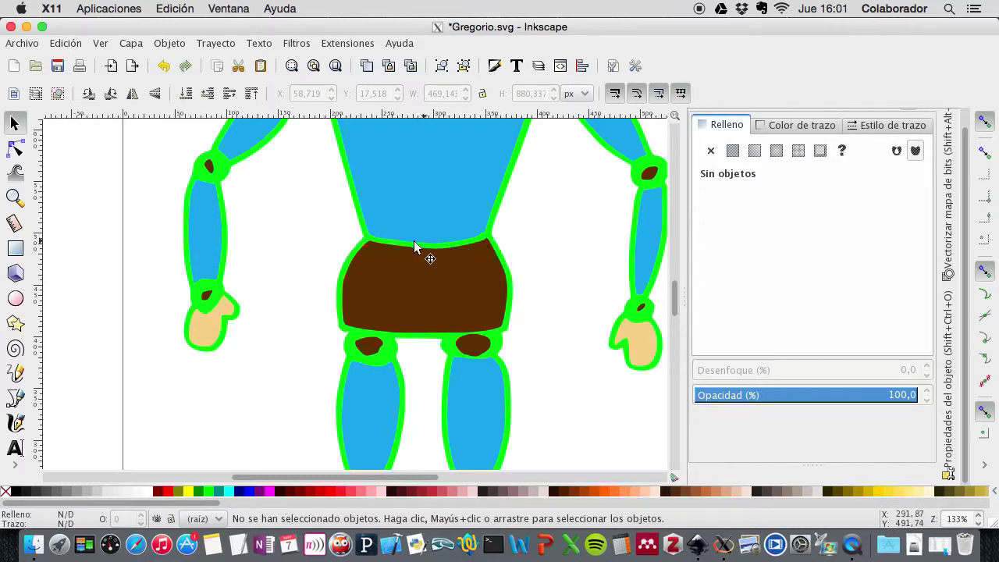
pyautogui.scroll(-1, 345, 238)
pyautogui.scroll(-7, 346, 243)
pyautogui.scroll(14, 345, 244)
pyautogui.scroll(-10, 346, 243)
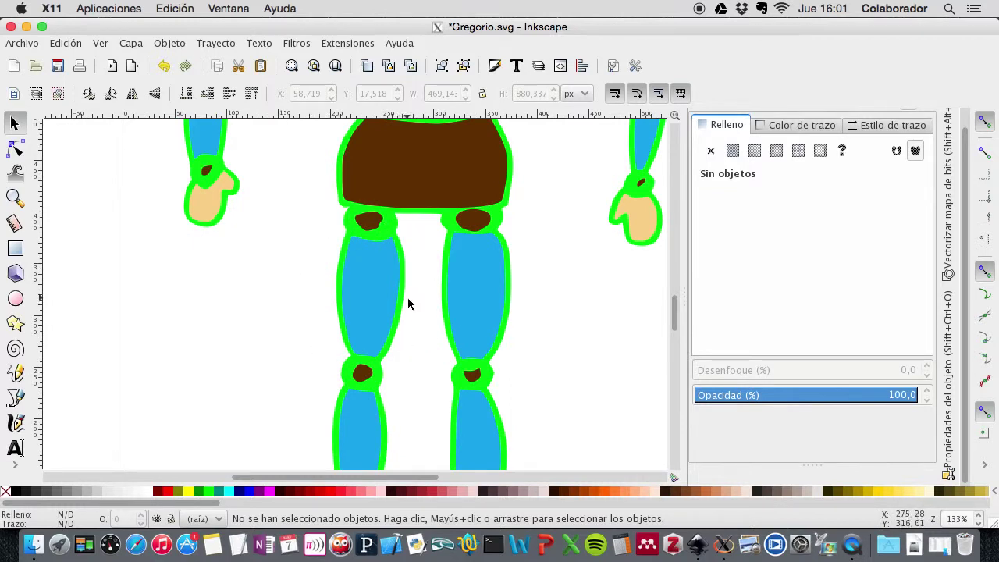
pyautogui.scroll(-3, 407, 301)
pyautogui.scroll(-2, 394, 323)
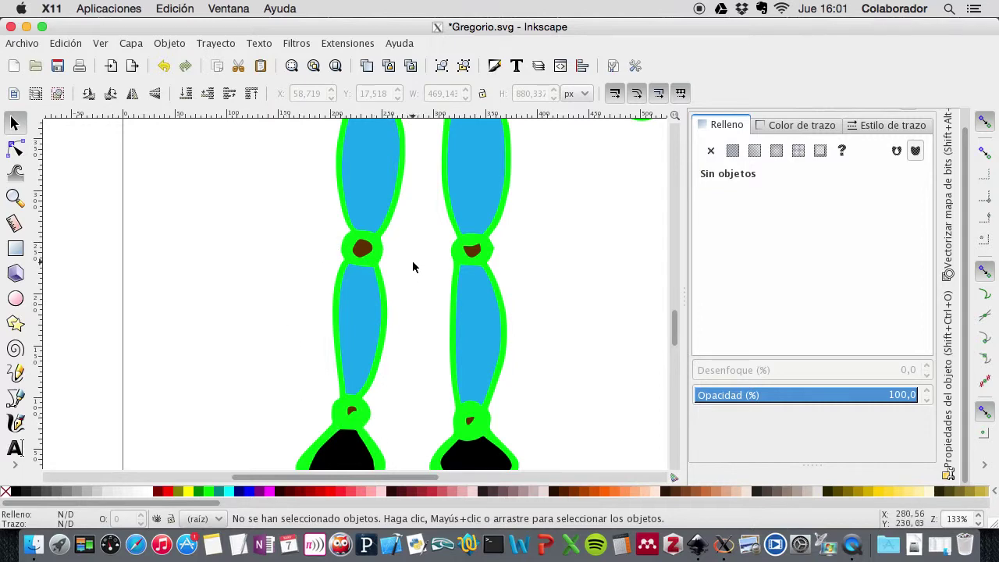
pyautogui.scroll(8, 412, 263)
pyautogui.scroll(4, 412, 265)
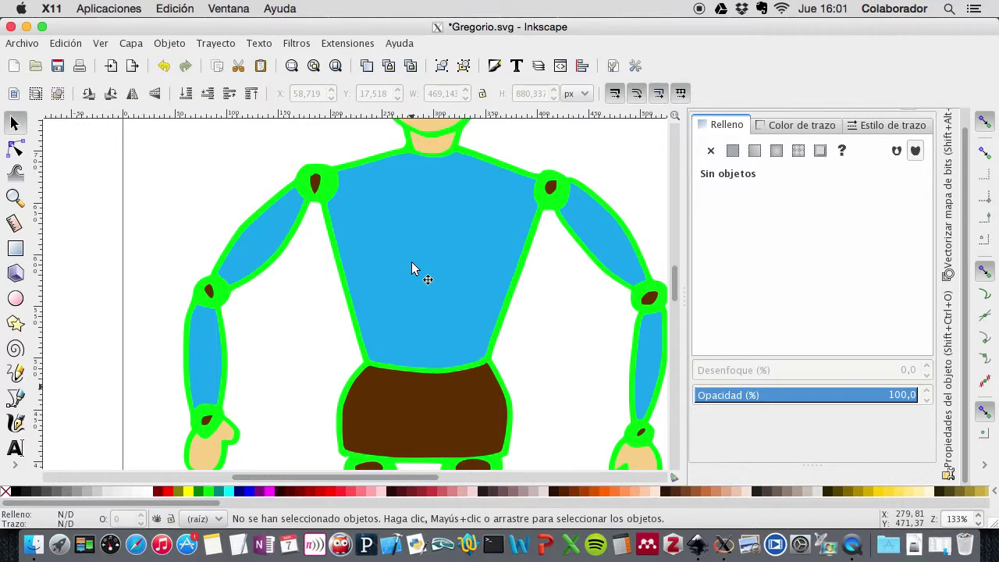
pyautogui.hscroll(-7, 288, 274)
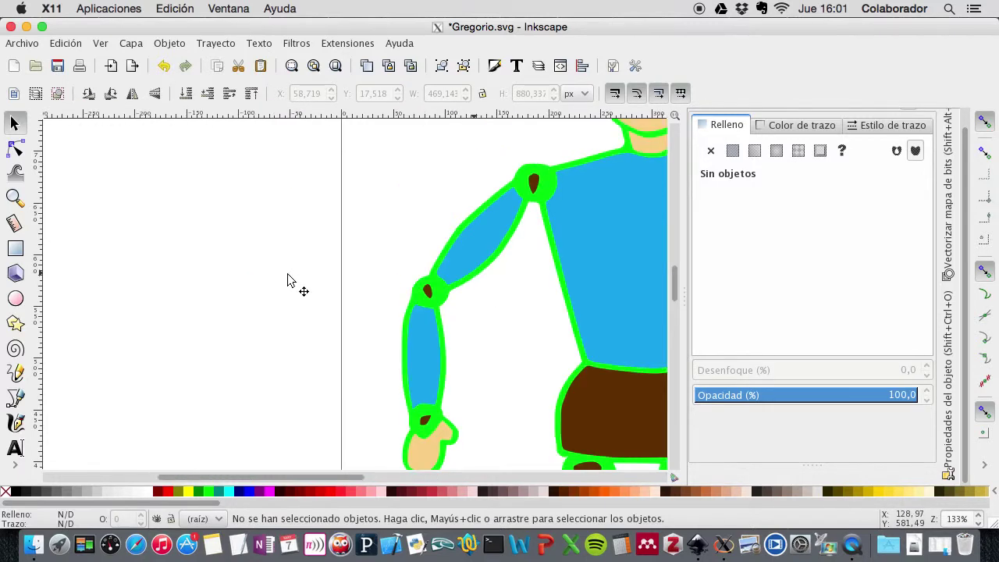
pyautogui.hscroll(6, 288, 280)
pyautogui.scroll(4, 295, 285)
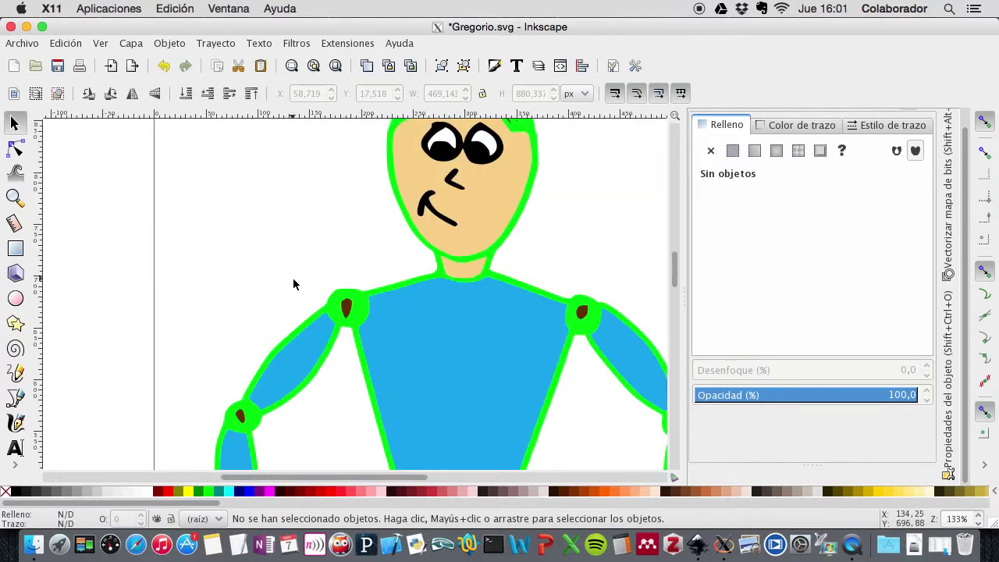
pyautogui.scroll(-11, 293, 281)
pyautogui.scroll(7, 293, 281)
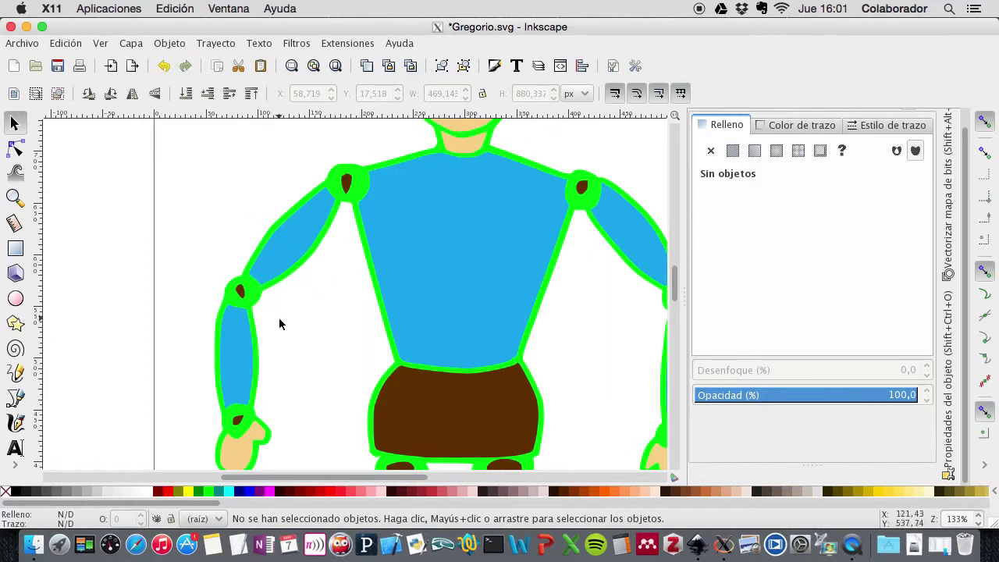
# Step: Draw a straight Pencil line between the upper arm and elbow joint on the drawing's left side, and bend it along the joint's rounded edge
pyautogui.press('+')
pyautogui.press('+')
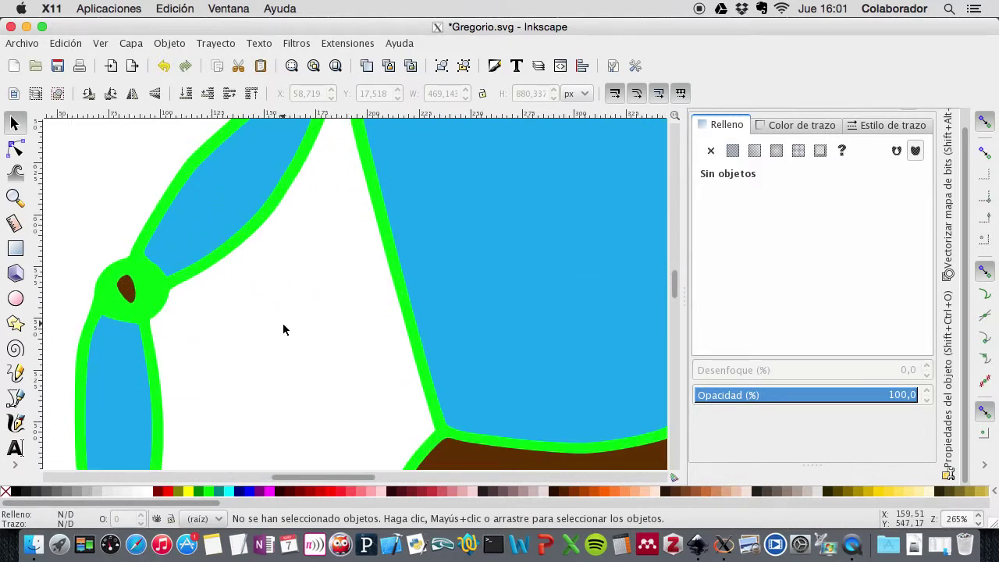
pyautogui.hscroll(-5, 283, 323)
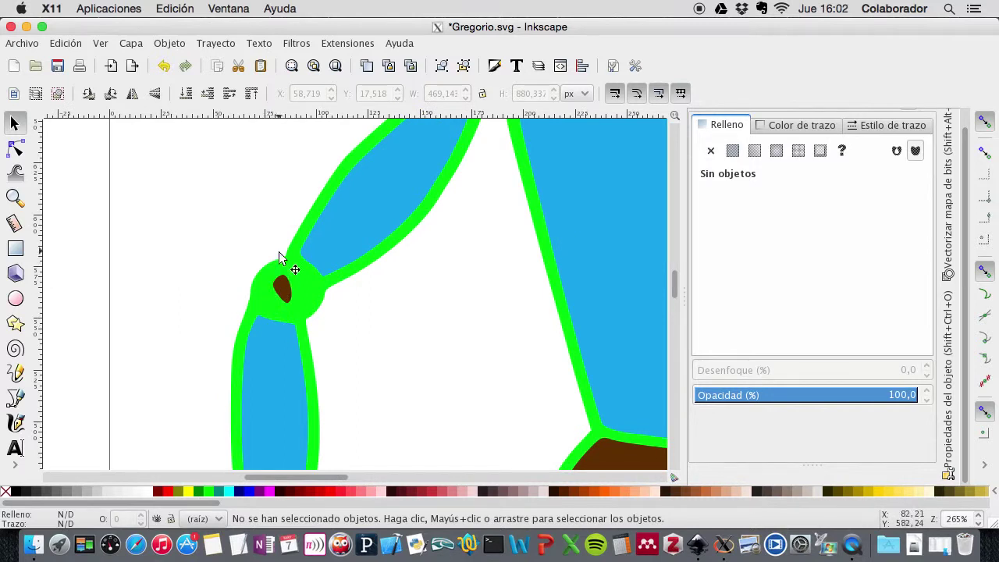
pyautogui.press('+')
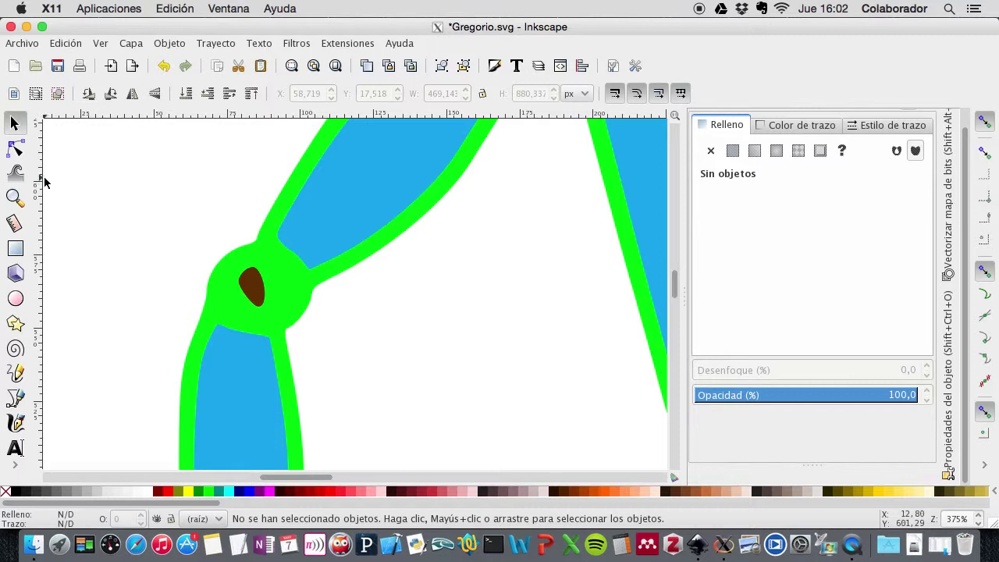
pyautogui.click(15, 373)
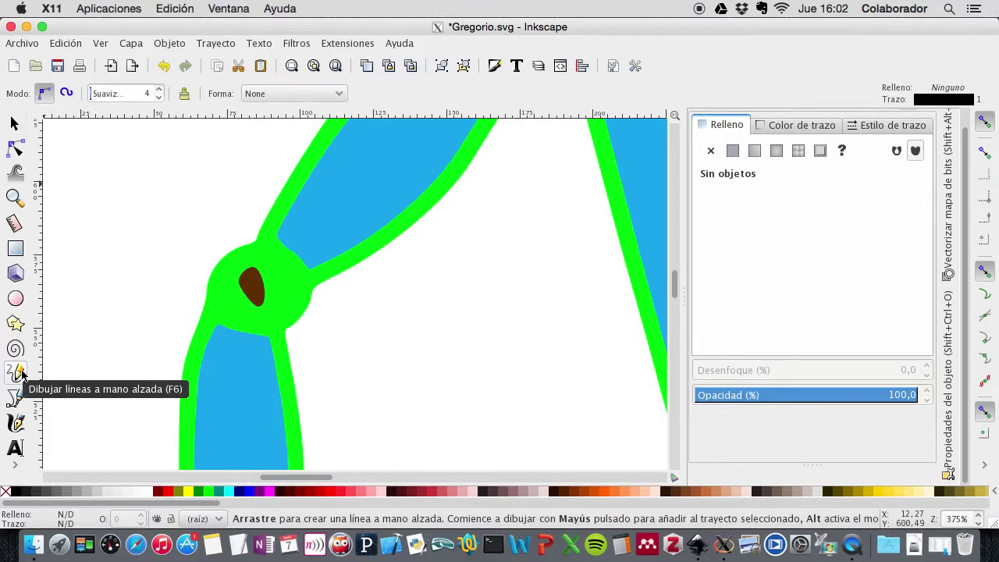
pyautogui.click(252, 239)
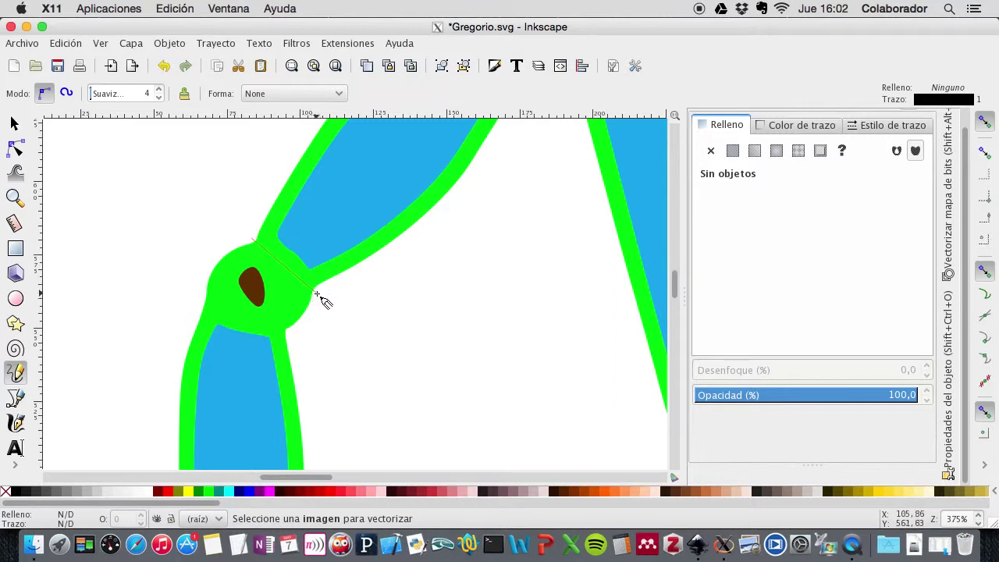
pyautogui.click(316, 293)
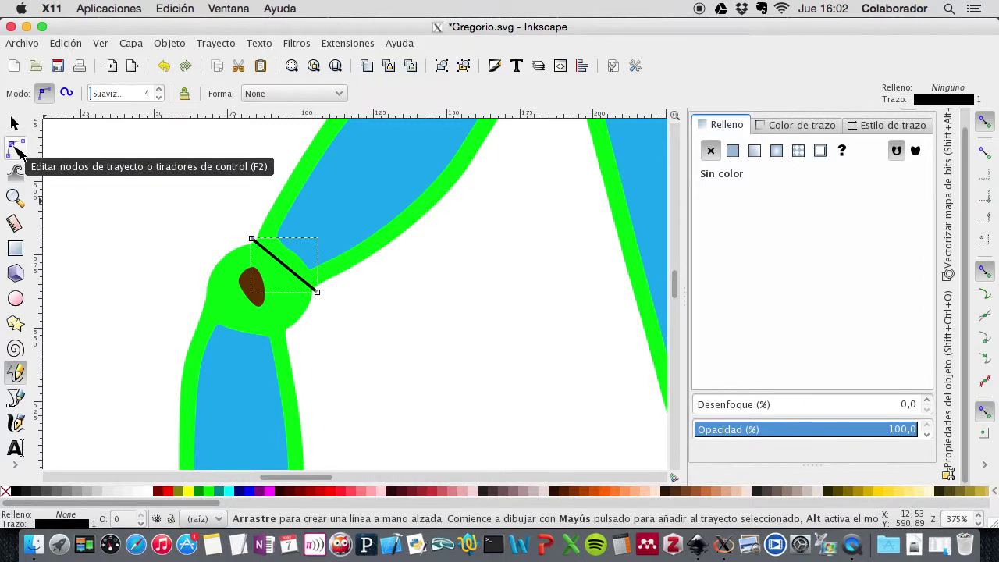
pyautogui.click(17, 150)
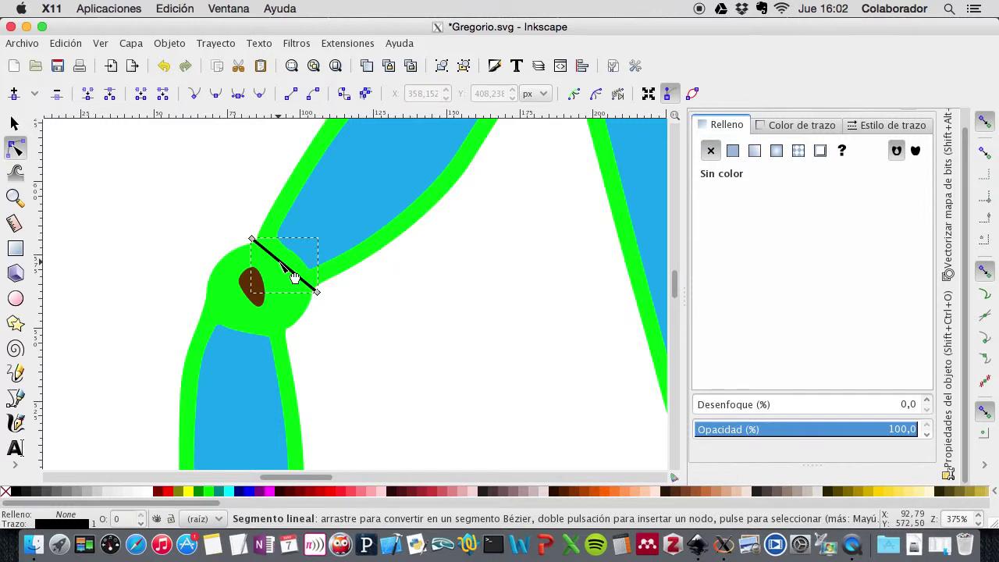
pyautogui.moveTo(294, 277)
pyautogui.mouseDown()
pyautogui.moveTo(293, 268)
pyautogui.moveTo(306, 279)
pyautogui.mouseUp()
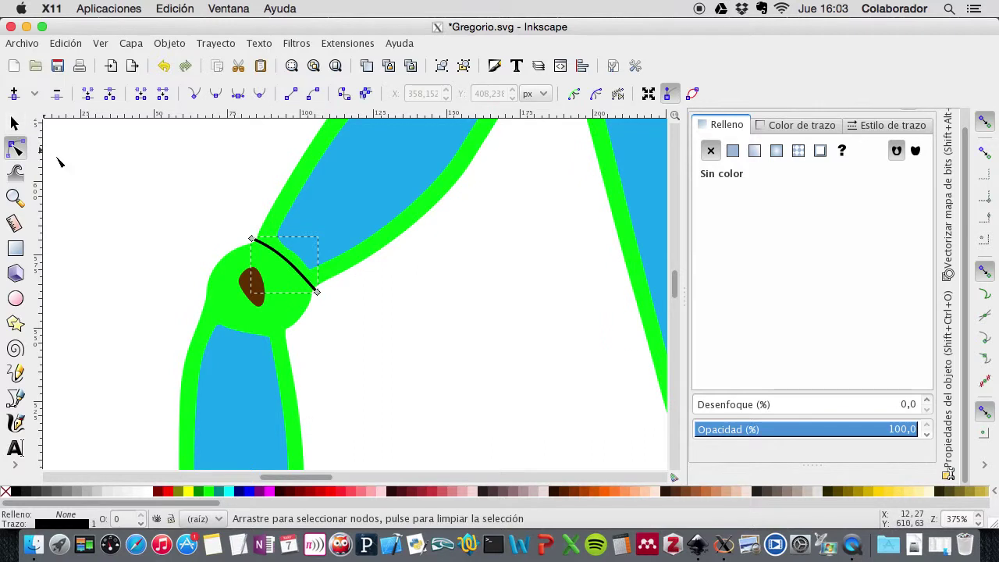
# Step: Refine the bend of the black cutting line so it follows the elbow joint's rounded upper edge, and deselect it
pyautogui.click(14, 123)
pyautogui.click(179, 227)
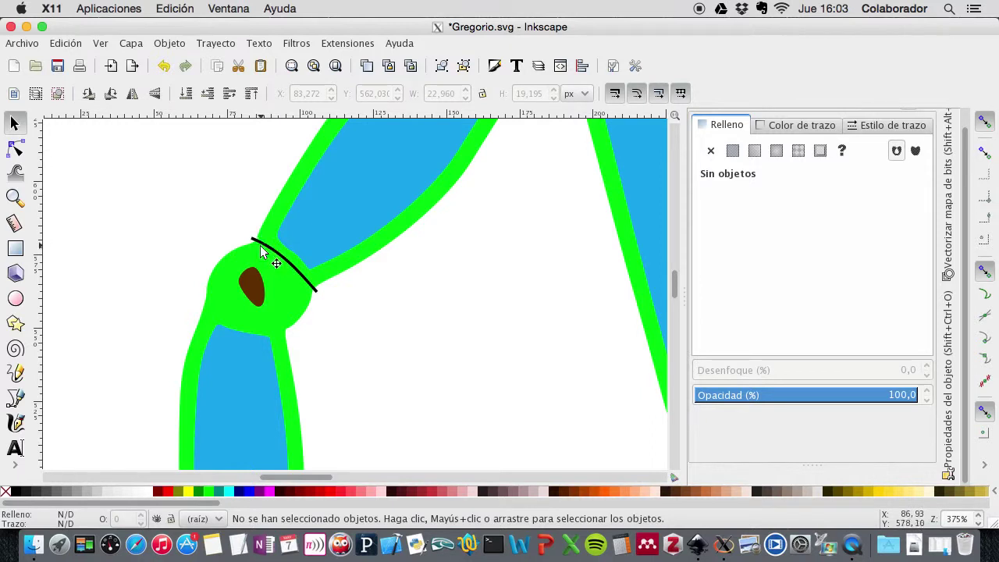
pyautogui.press('+')
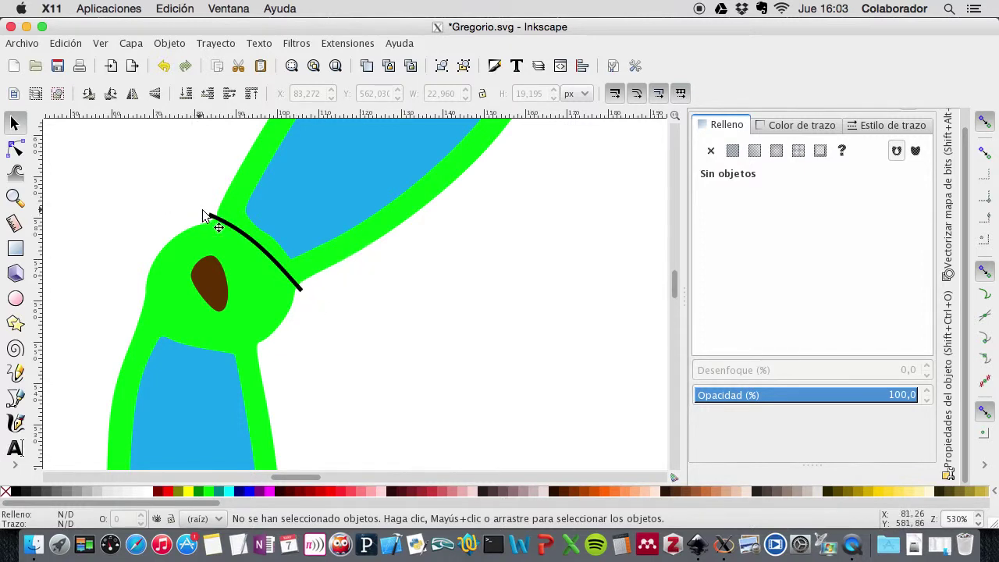
pyautogui.press('n')
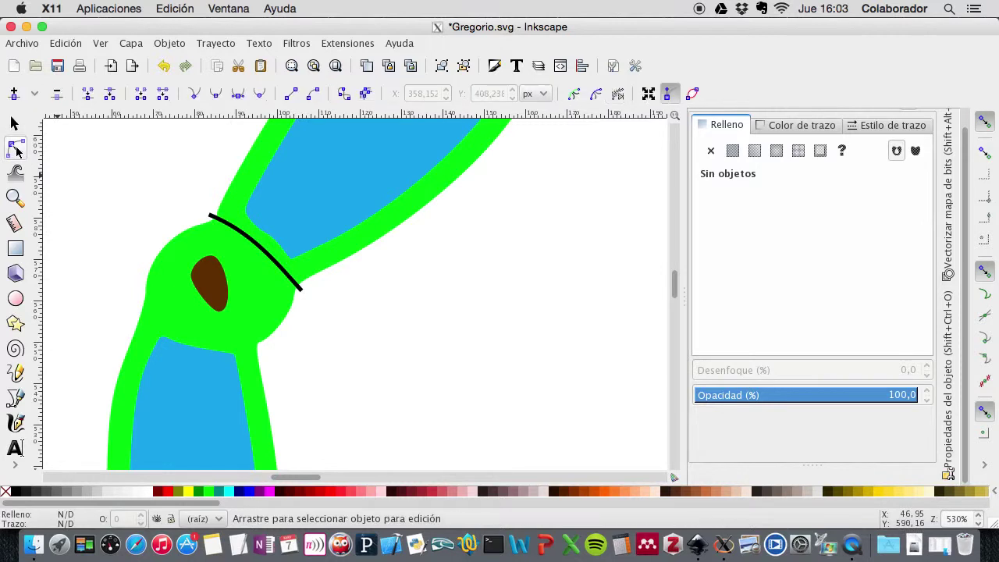
pyautogui.click(218, 222)
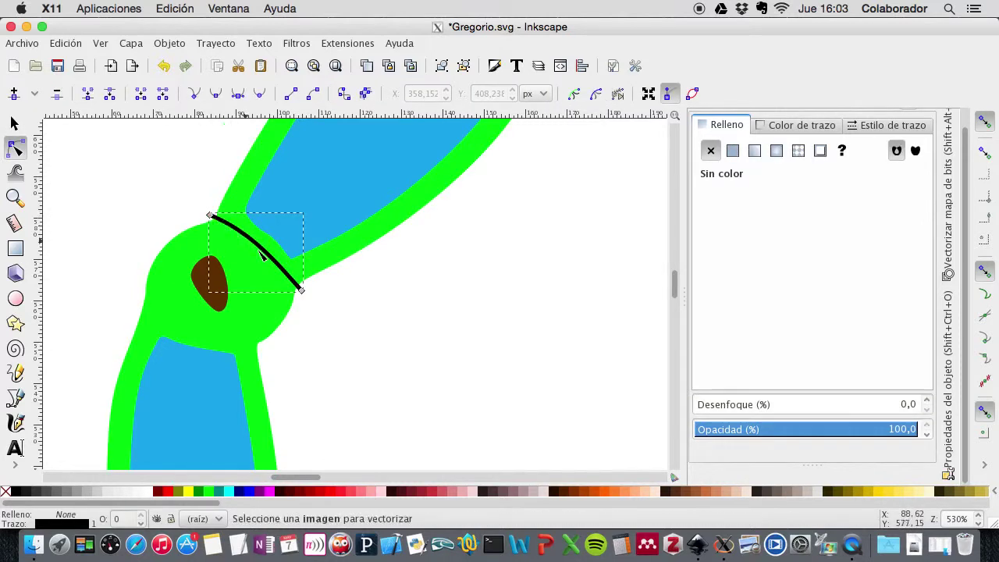
pyautogui.press('s')
pyautogui.click(106, 182)
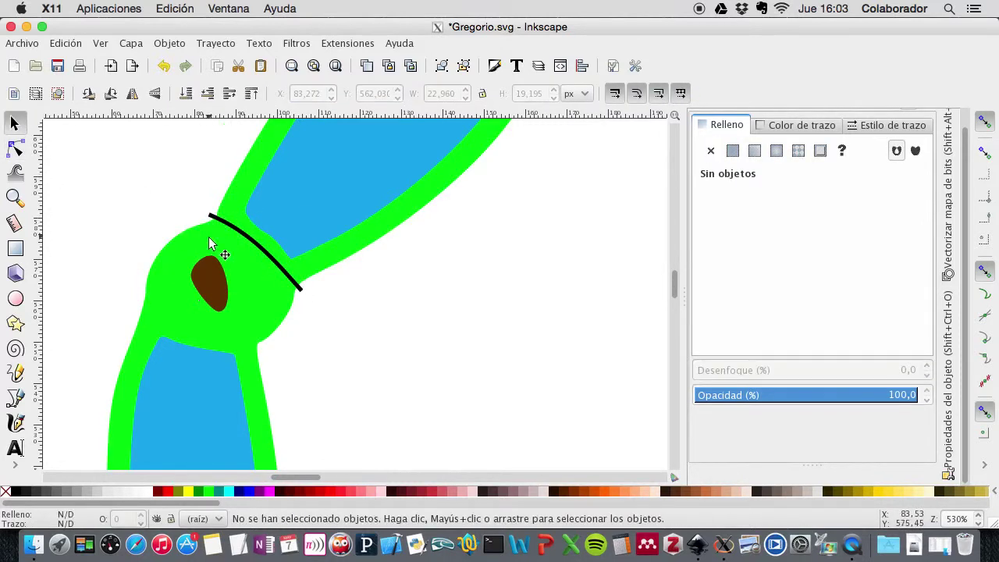
pyautogui.click(15, 147)
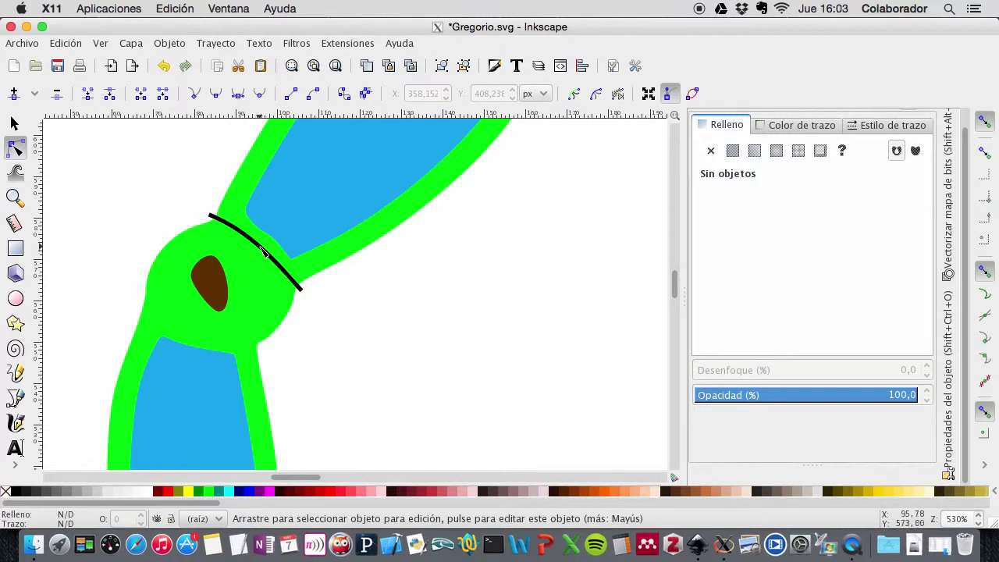
pyautogui.click(265, 251)
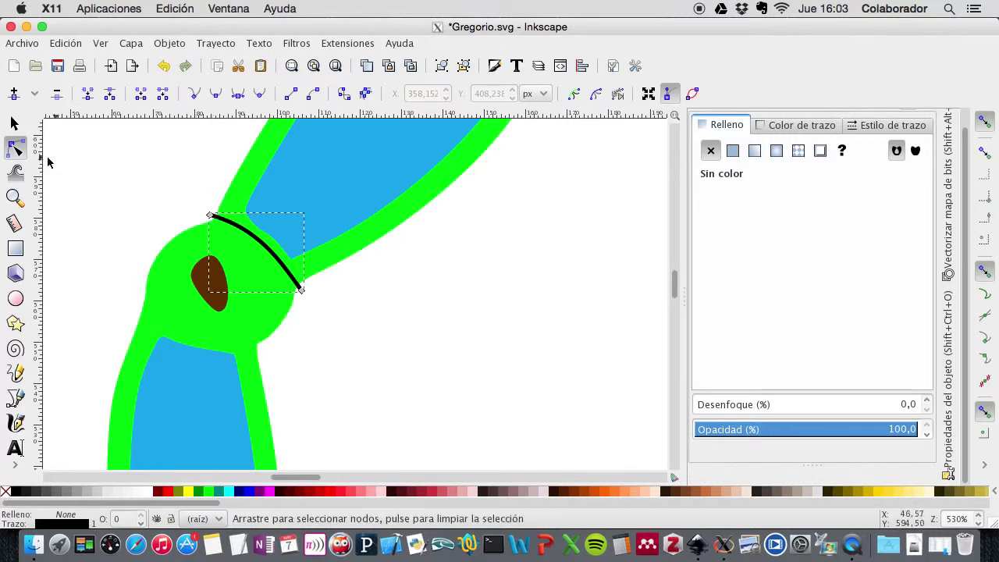
pyautogui.click(14, 123)
pyautogui.click(99, 183)
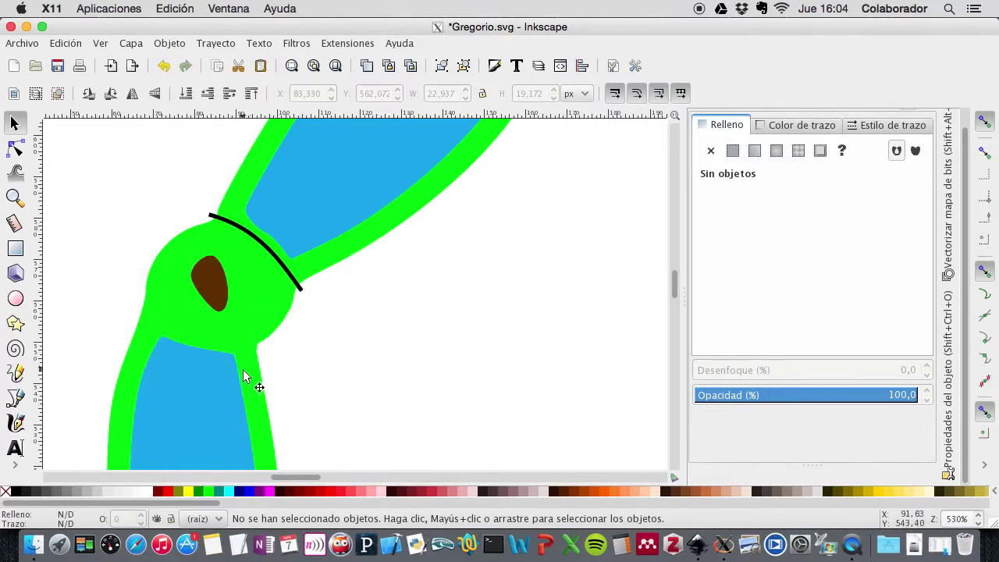
# Step: Split the green outline at the elbow by applying Division to it together with the black cutting line
pyautogui.press('-')
pyautogui.press('-')
pyautogui.press('-')
pyautogui.press('-')
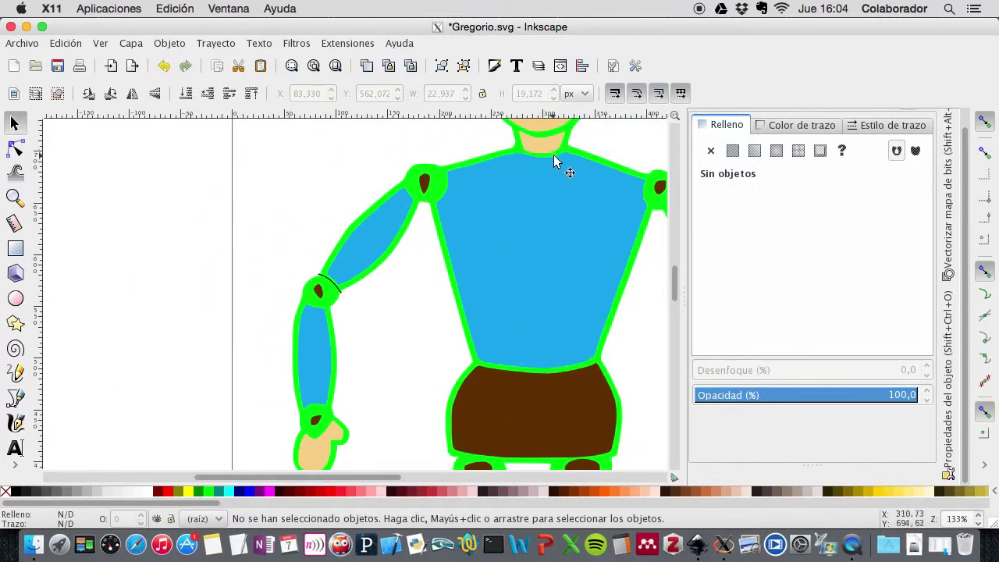
pyautogui.press('+')
pyautogui.press('+')
pyautogui.press('+')
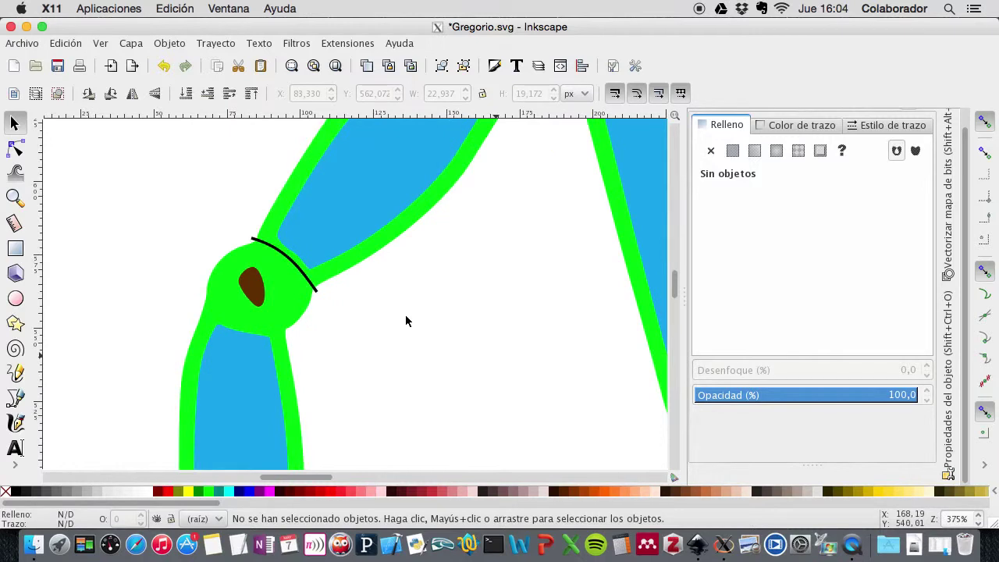
pyautogui.click(310, 287)
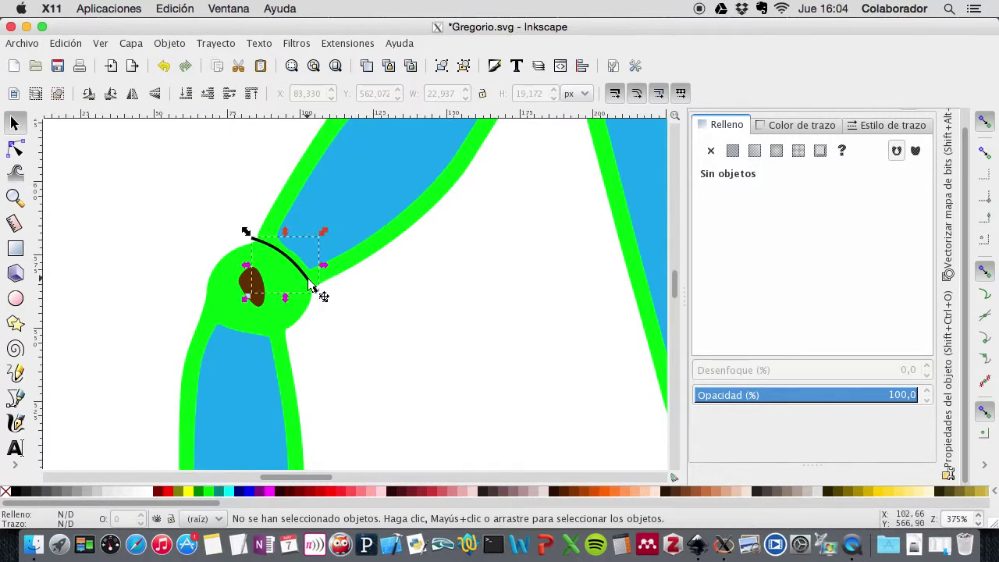
pyautogui.keyDown('shift'); pyautogui.click(367, 260); pyautogui.keyUp('shift')
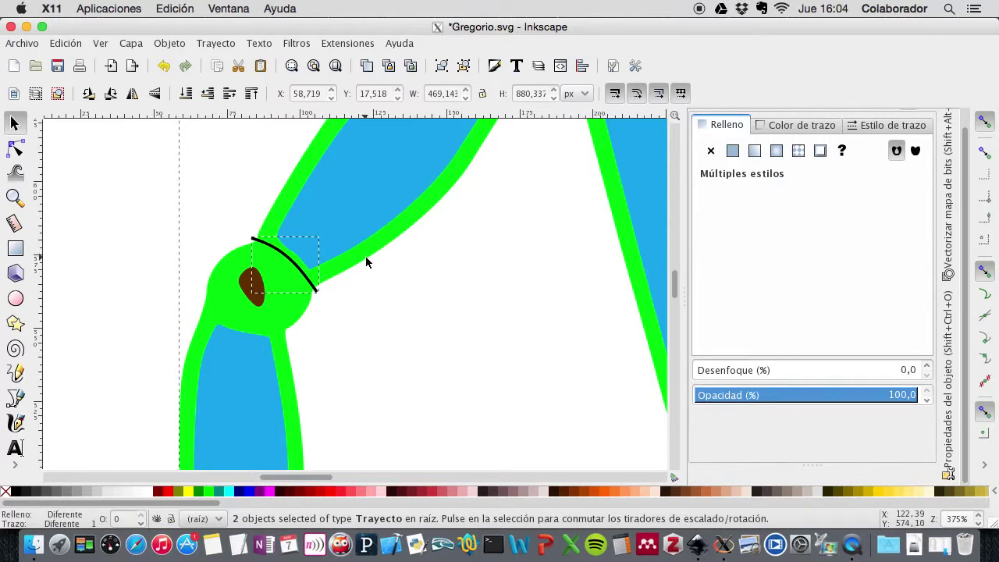
pyautogui.scroll(2, 366, 260)
pyautogui.scroll(-3, 367, 261)
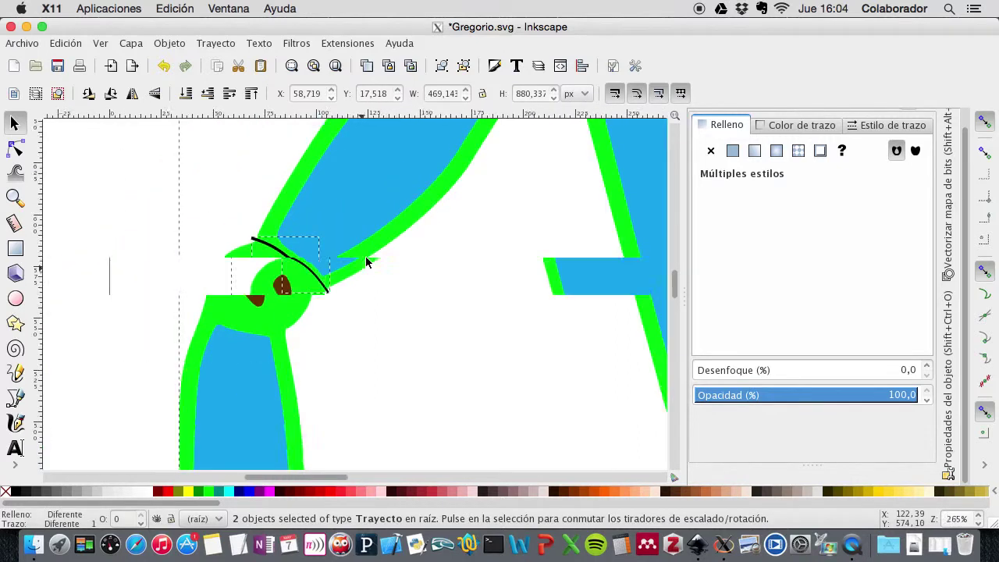
pyautogui.scroll(-3, 366, 262)
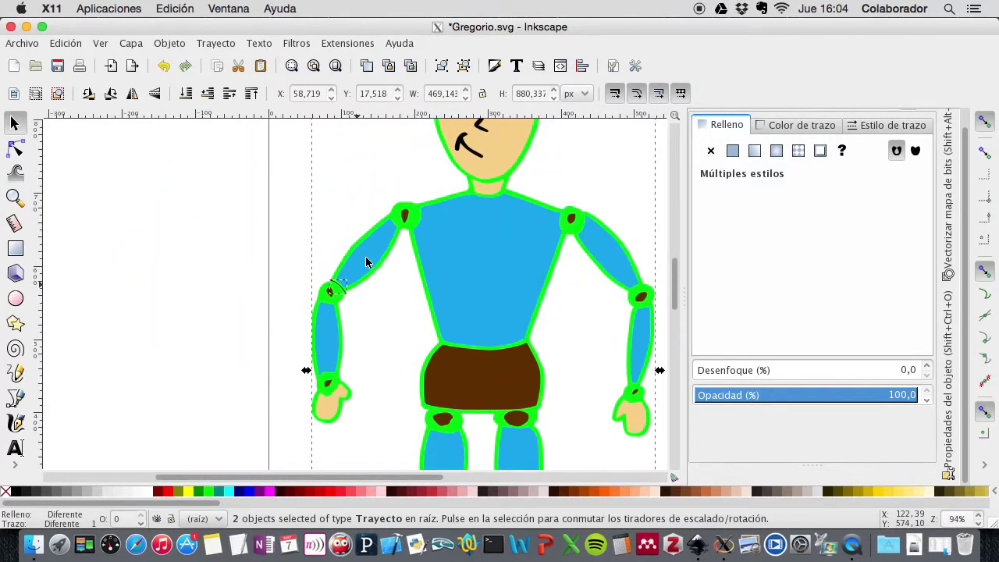
pyautogui.scroll(-1, 365, 255)
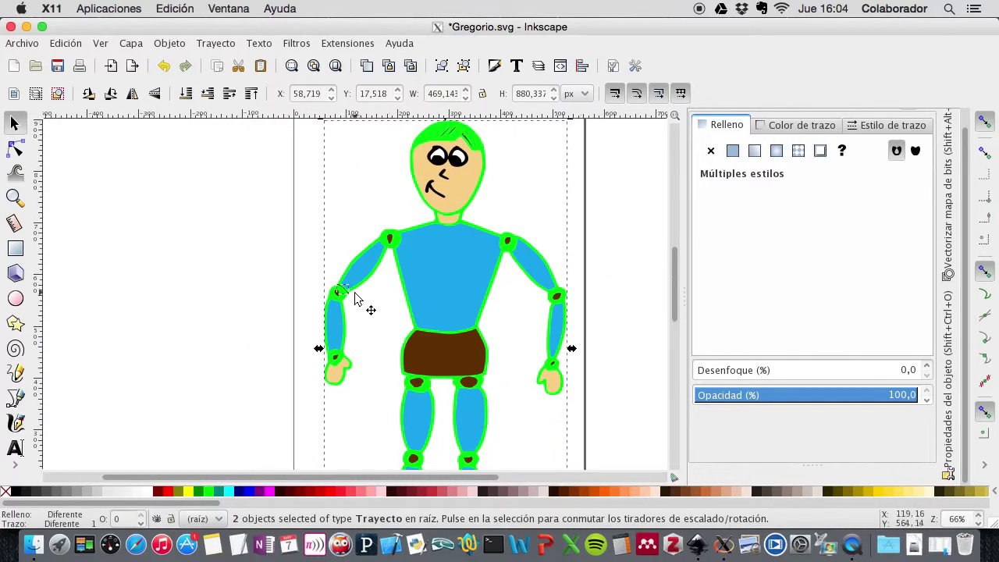
pyautogui.scroll(6, 354, 297)
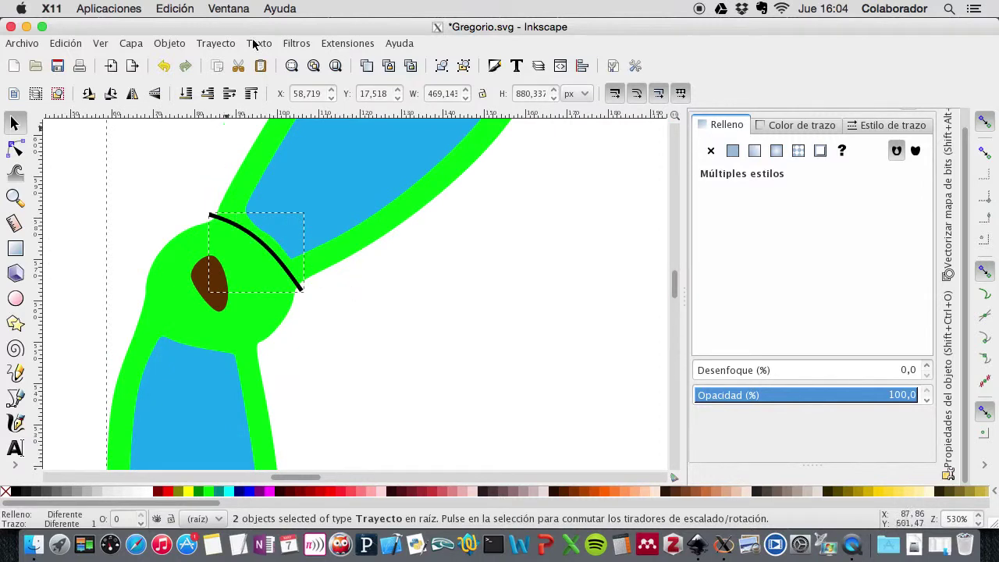
pyautogui.click(228, 44)
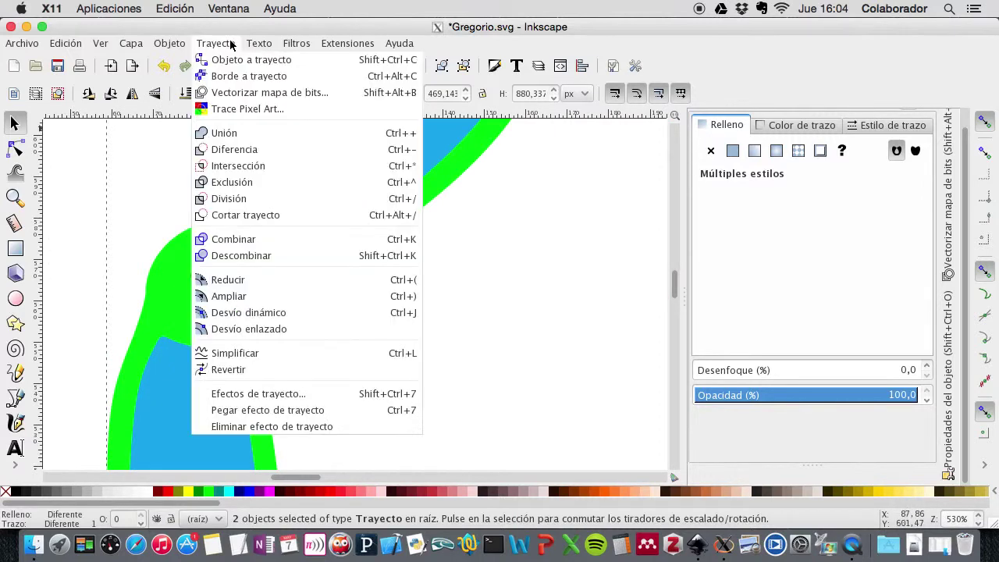
pyautogui.click(249, 203)
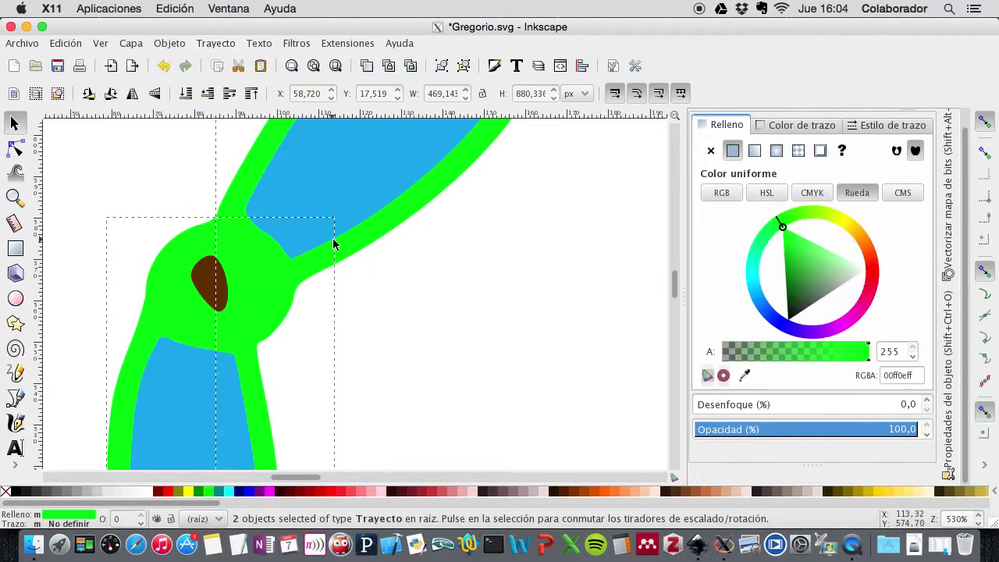
# Step: Examine the extent of the pieces produced by dividing the green outline, over the whole figure and at the elbow
pyautogui.press('-')
pyautogui.press('-')
pyautogui.press('-')
pyautogui.press('-')
pyautogui.press('-')
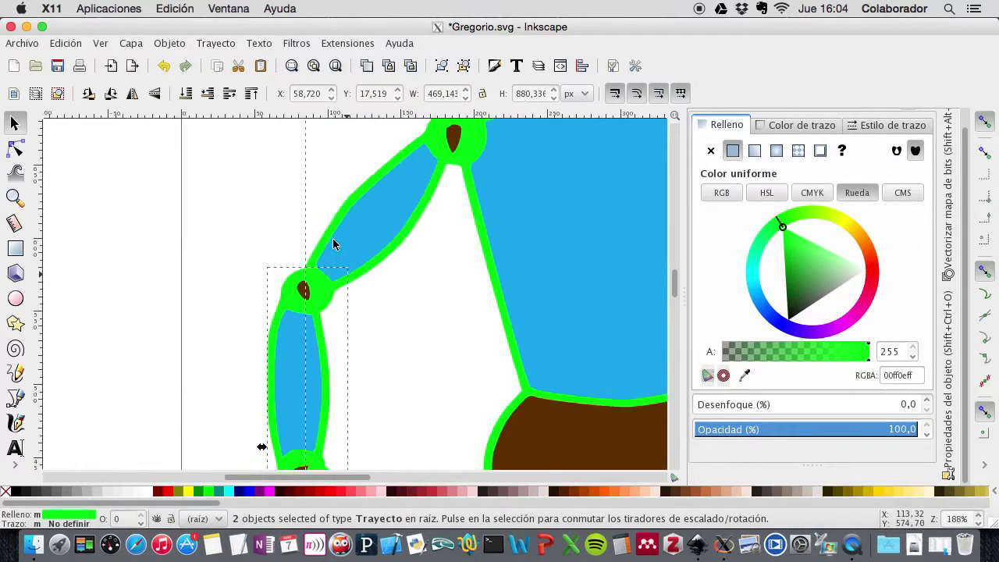
pyautogui.press('-')
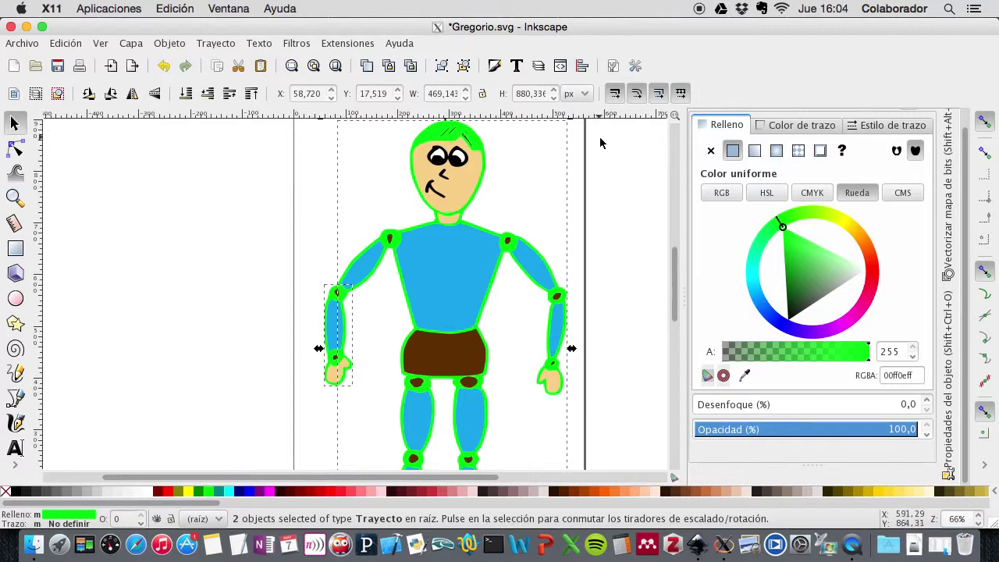
pyautogui.press('+')
pyautogui.press('+')
pyautogui.press('+')
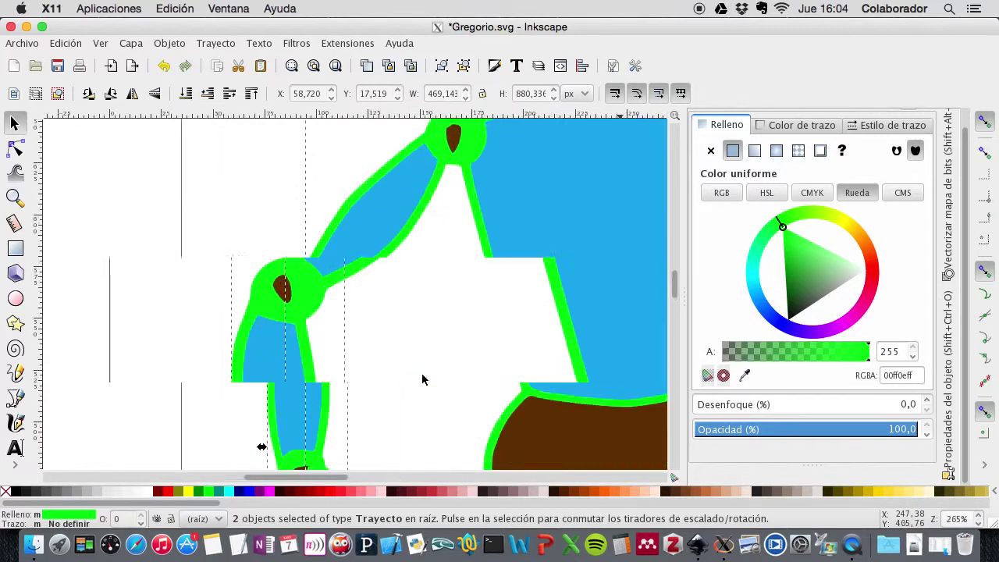
pyautogui.press('+')
pyautogui.click(171, 358)
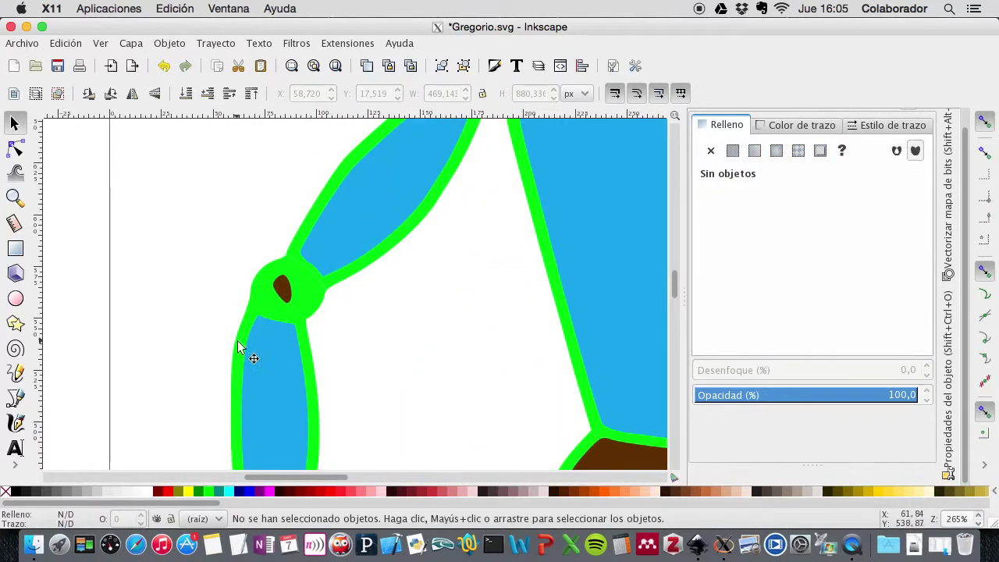
pyautogui.click(311, 340)
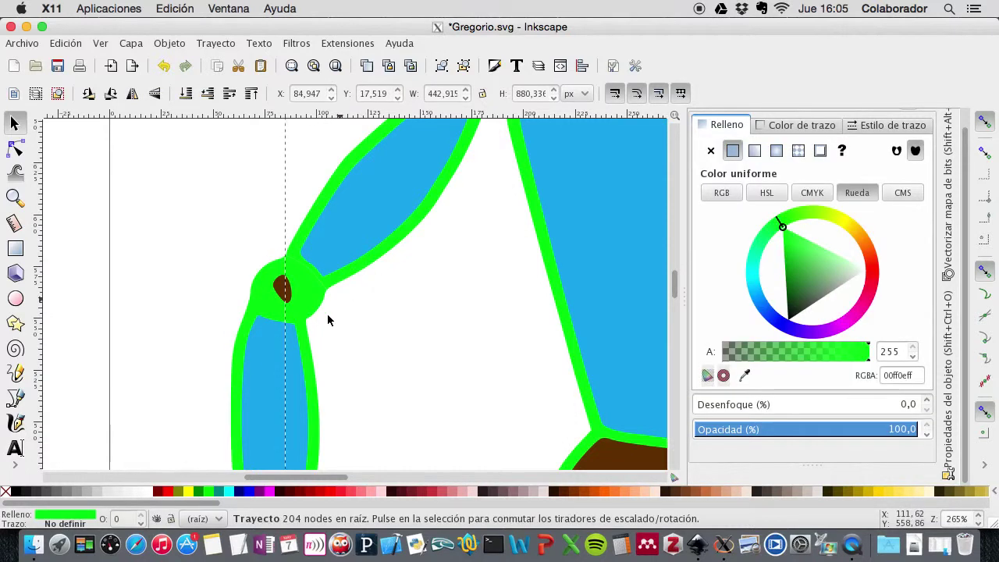
# Step: Give the separated elbow, forearm and hand outline a flat black stroke (000000ff) with a width of 0,5 px
pyautogui.click(311, 360)
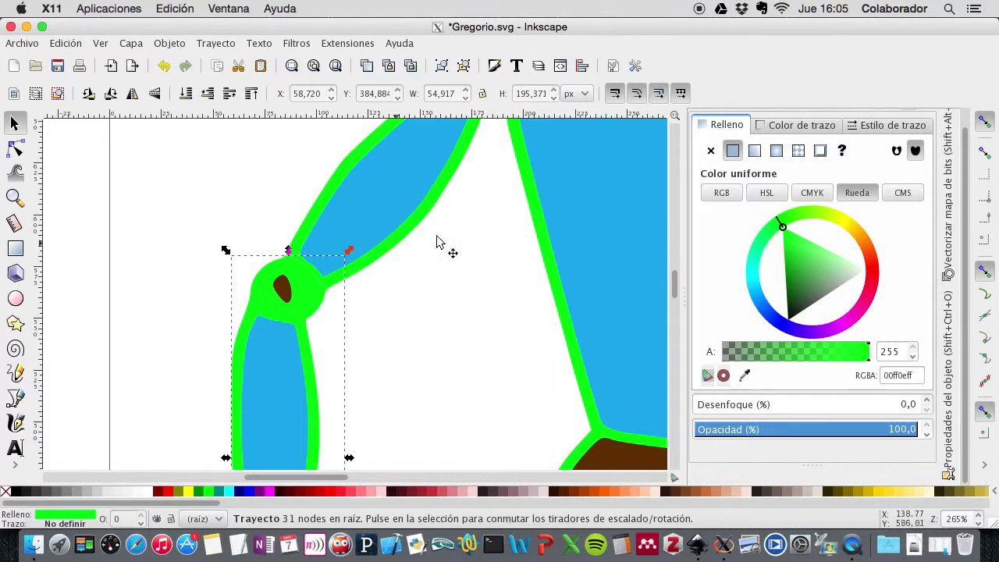
pyautogui.click(775, 127)
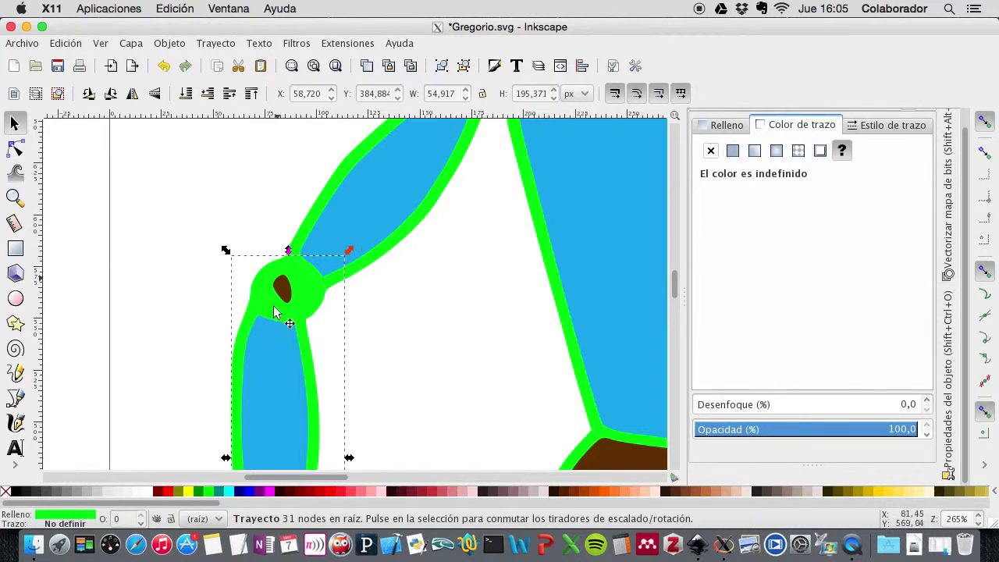
pyautogui.click(733, 151)
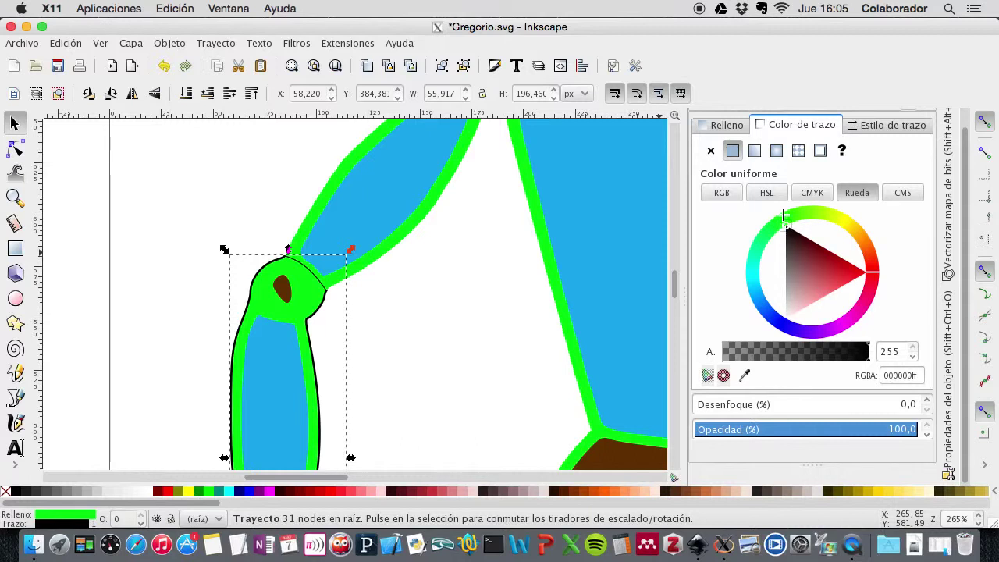
pyautogui.click(868, 125)
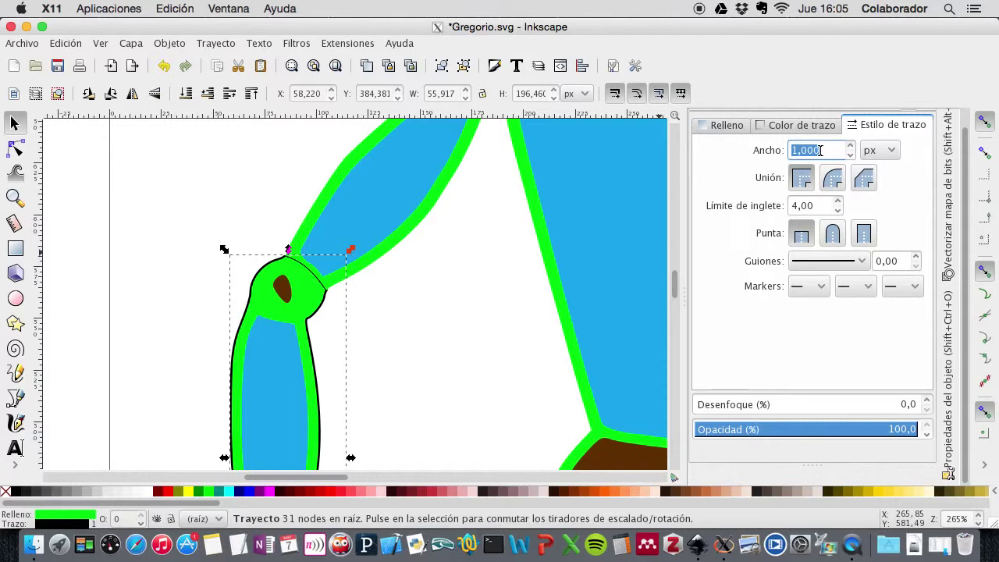
pyautogui.write('0,5')
pyautogui.press('Return')
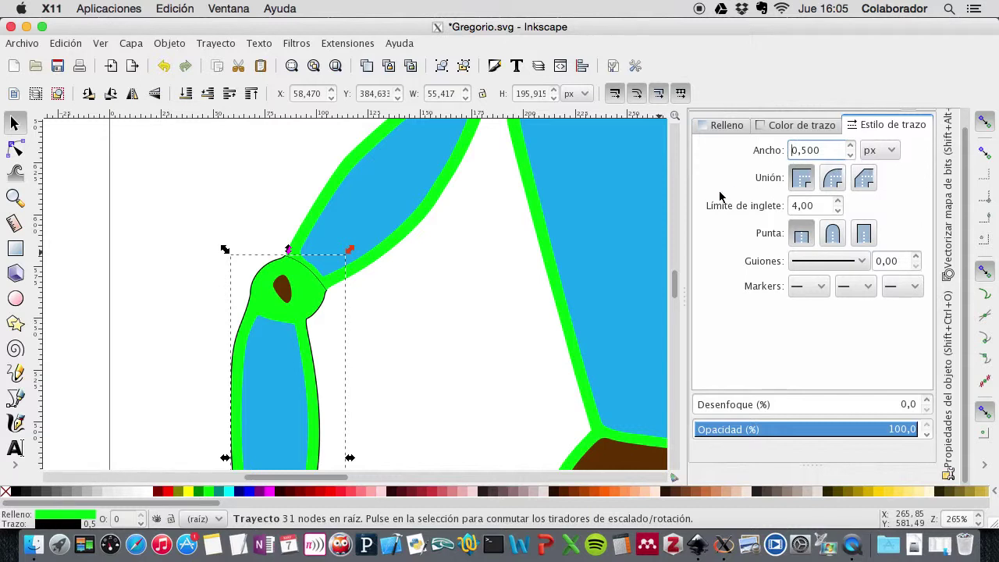
# Step: Recolour the fill of the separated elbow, forearm and hand outline to black, 000000ff, and deselect it
pyautogui.click(813, 126)
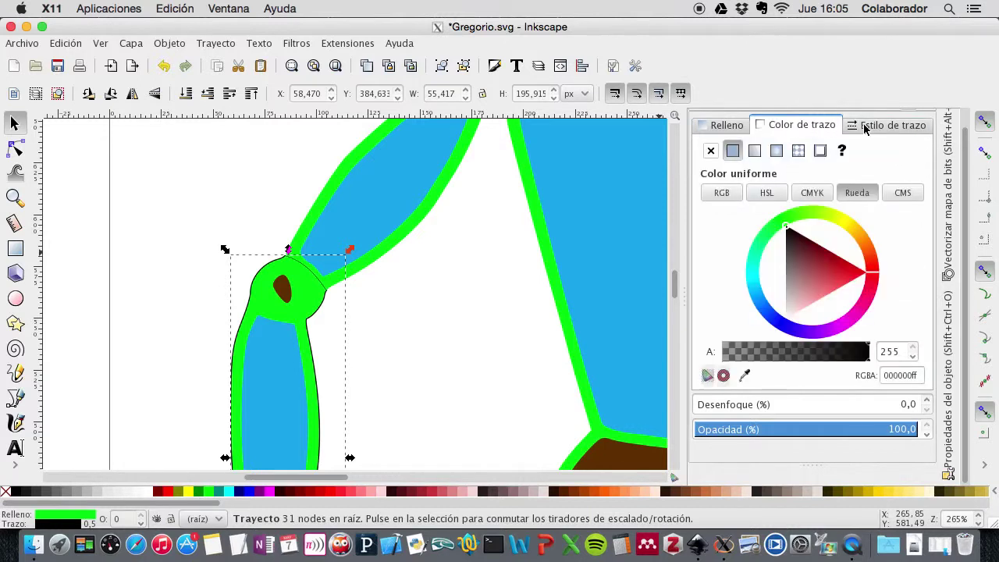
pyautogui.click(733, 126)
pyautogui.scroll(-2, 477, 367)
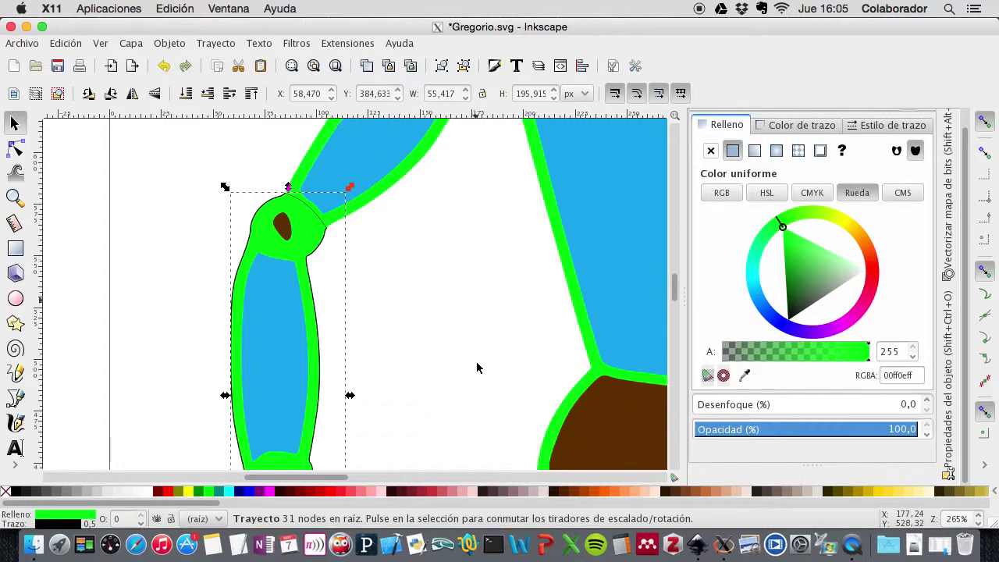
pyautogui.scroll(-3, 477, 368)
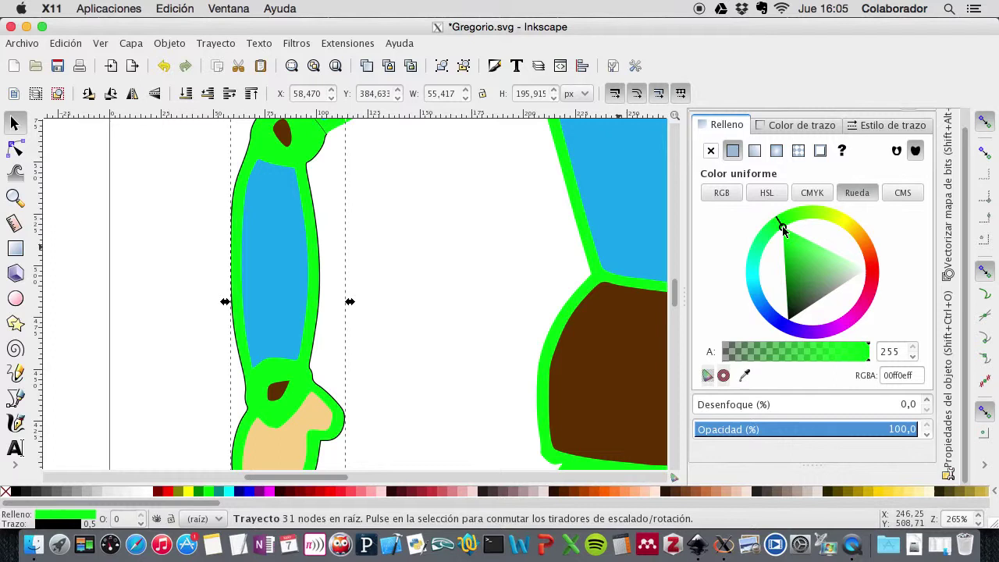
pyautogui.moveTo(795, 285); pyautogui.dragTo(786, 334)
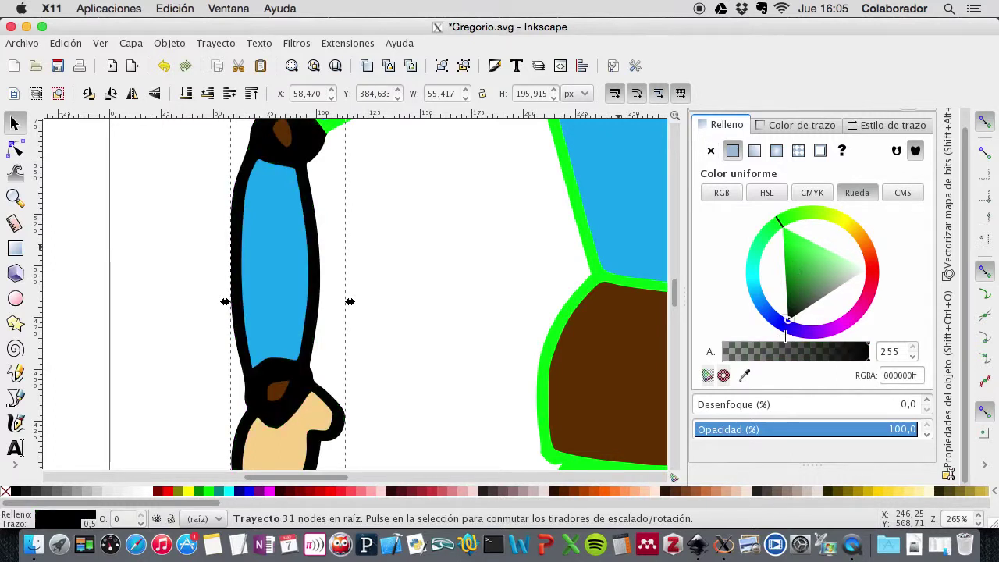
pyautogui.click(421, 267)
# Step: Examine the black forearm outline against the rest of the figure and check the blue forearm shape as a separate object
pyautogui.press('-')
pyautogui.press('-')
pyautogui.press('-')
pyautogui.press('-')
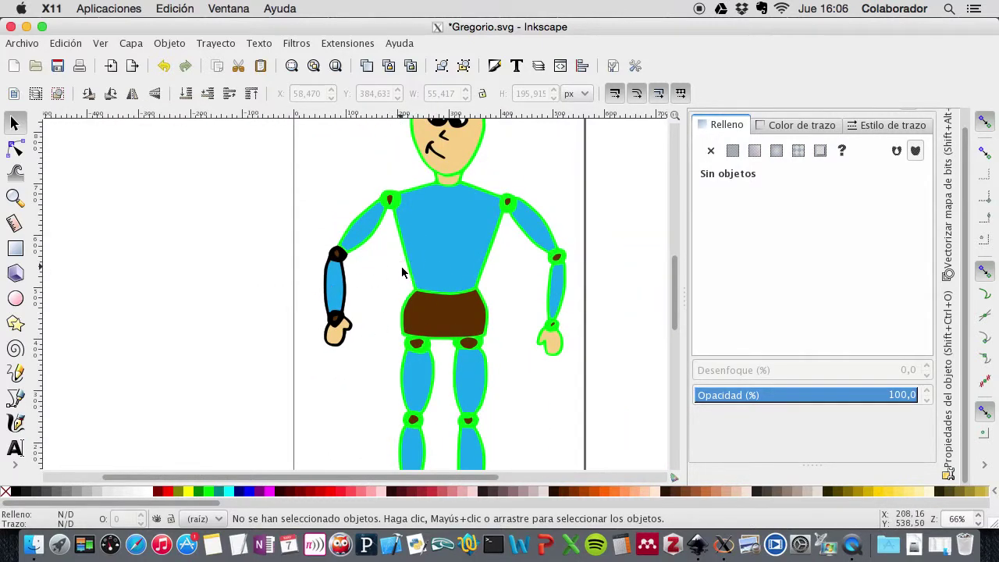
pyautogui.click(343, 280)
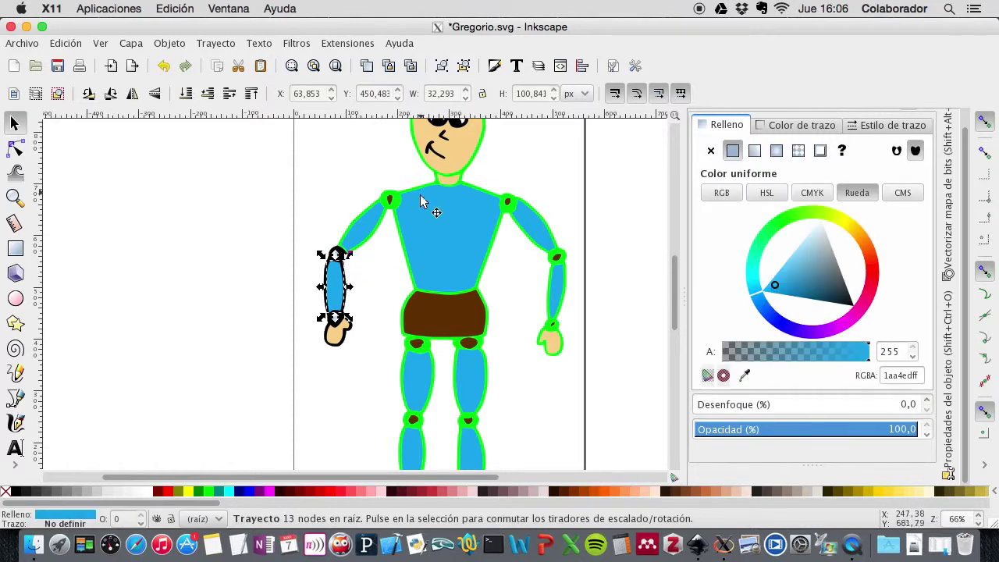
pyautogui.press('Tab')
pyautogui.click(348, 293)
pyautogui.click(383, 294)
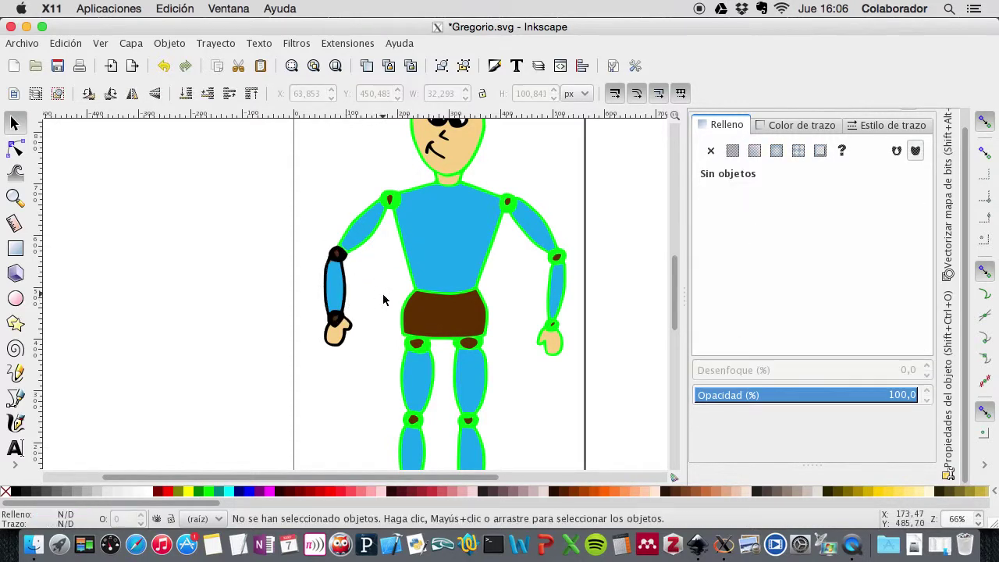
# Step: Examine the black forearm outline and the remaining green outline as separate objects, from the elbow up to the shoulder and head
pyautogui.press('+')
pyautogui.press('+')
pyautogui.press('+')
pyautogui.press('+')
pyautogui.click(315, 296)
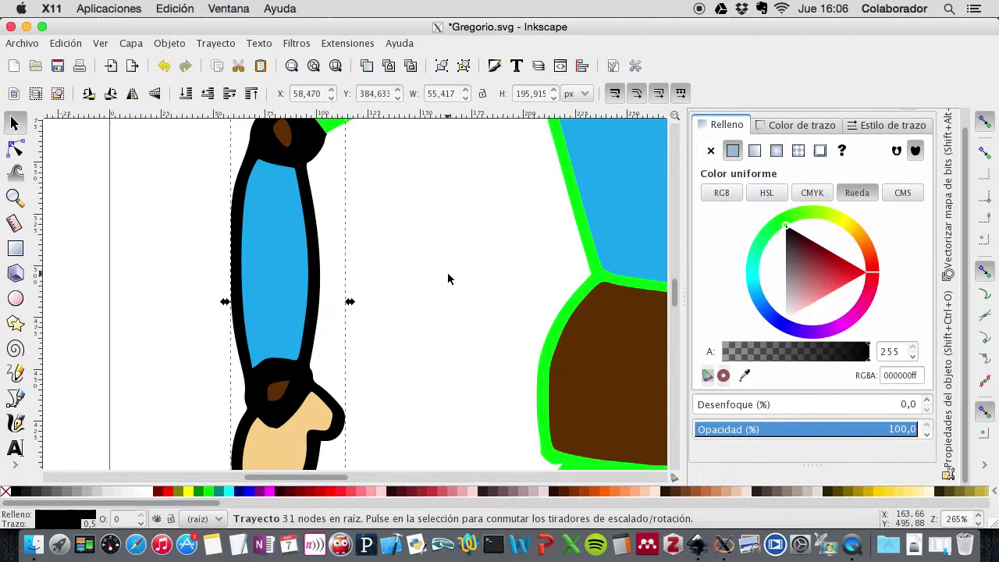
pyautogui.scroll(2, 447, 272)
pyautogui.scroll(2, 450, 273)
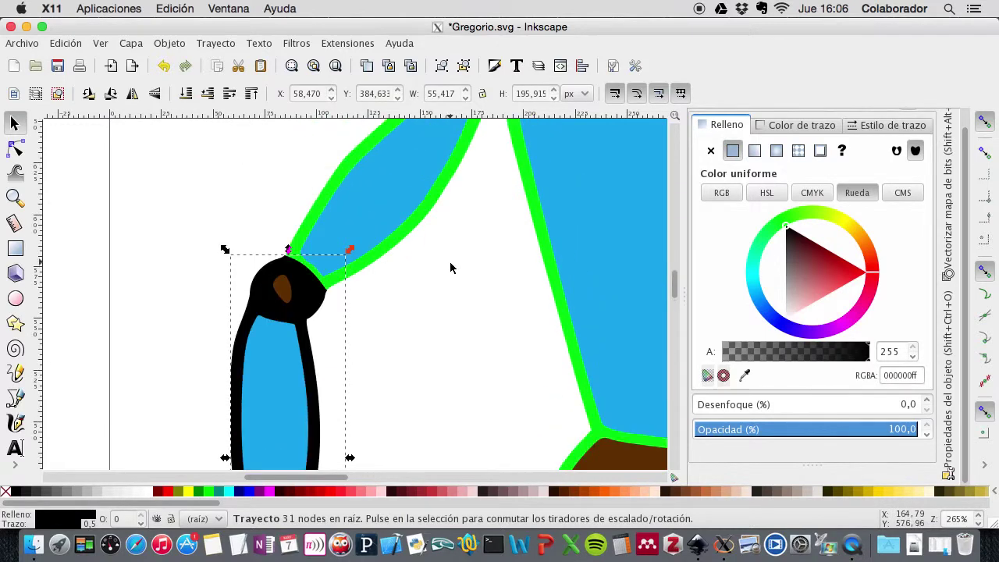
pyautogui.click(435, 212)
pyautogui.scroll(10, 435, 219)
pyautogui.scroll(-4, 436, 219)
pyautogui.scroll(-1, 436, 219)
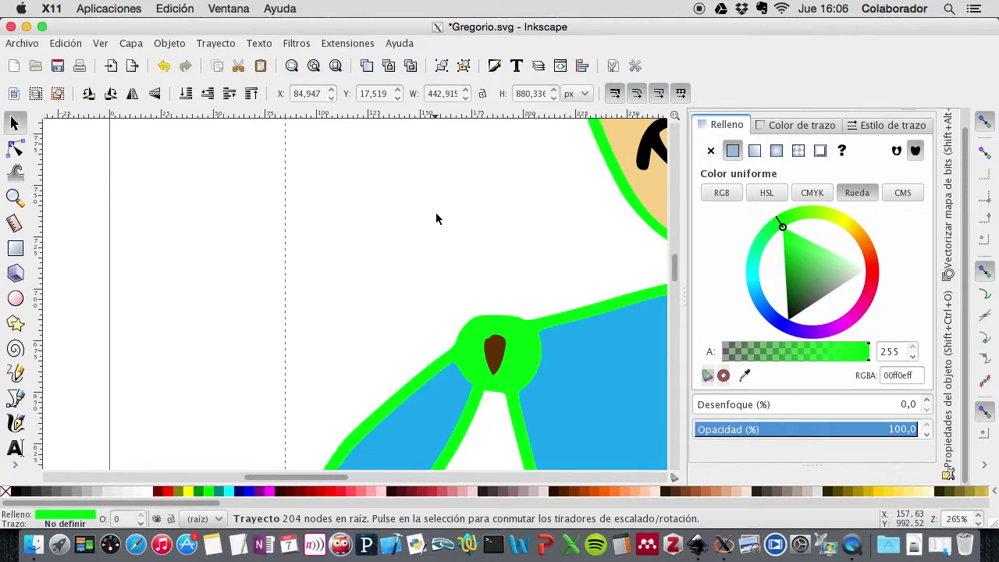
pyautogui.keyDown('ctrl'); pyautogui.scroll(-3, 434, 216); pyautogui.keyUp('ctrl')
pyautogui.click(261, 285)
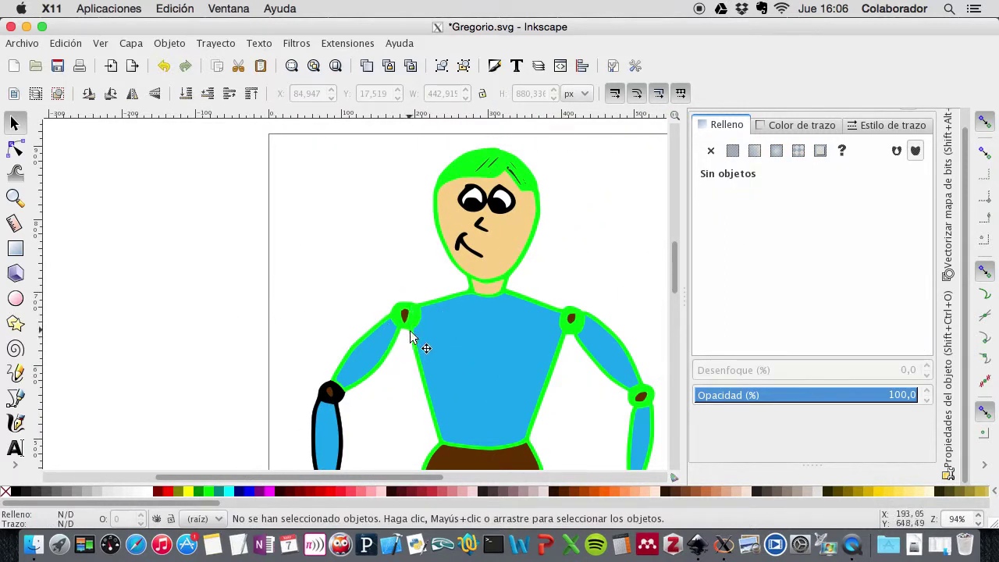
# Step: Give the remaining green body outline a flat black stroke (000000ff) with a width of 0,5 px, and deselect it
pyautogui.keyDown('ctrl'); pyautogui.scroll(2, 420, 321); pyautogui.keyUp('ctrl')
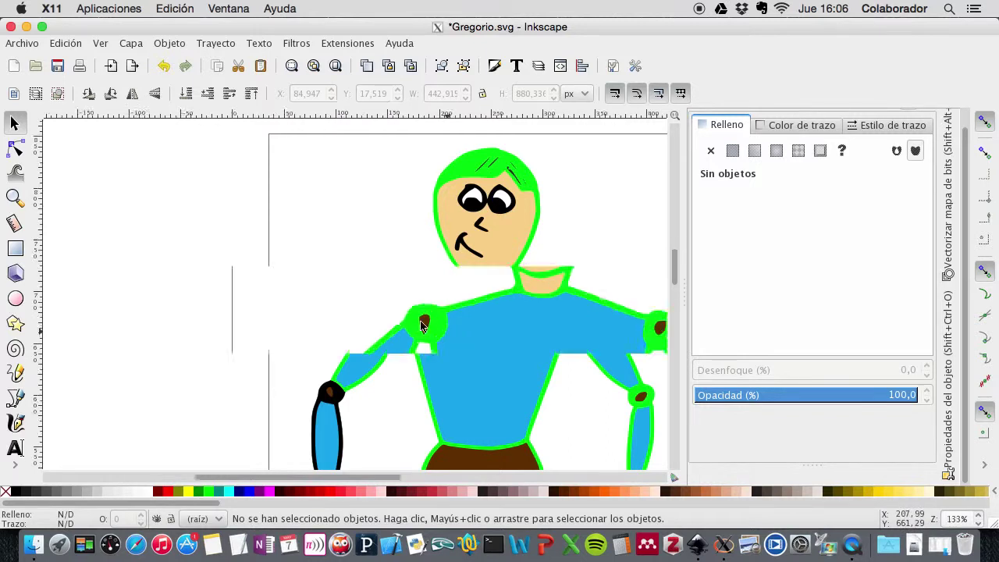
pyautogui.scroll(-3, 409, 275)
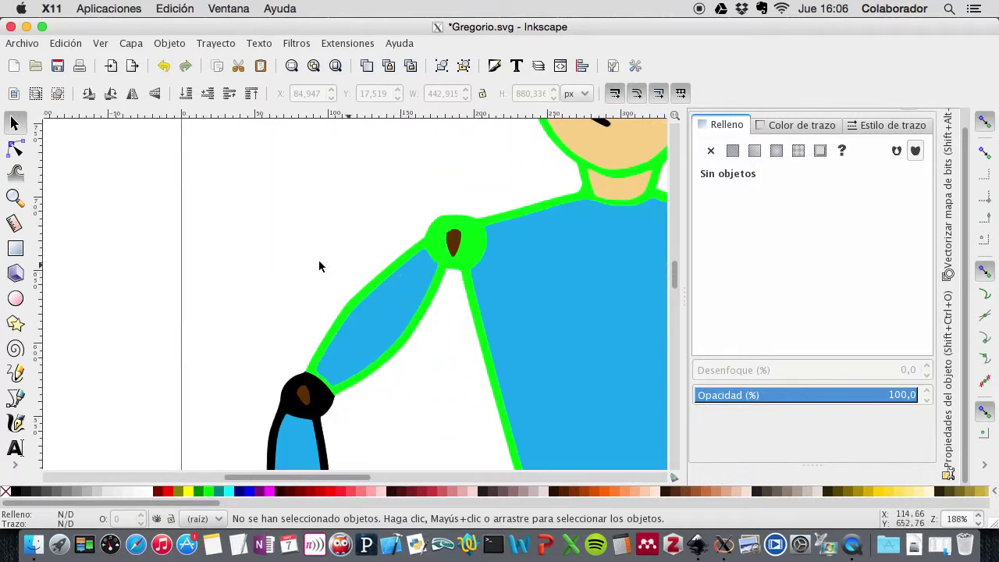
pyautogui.click(467, 218)
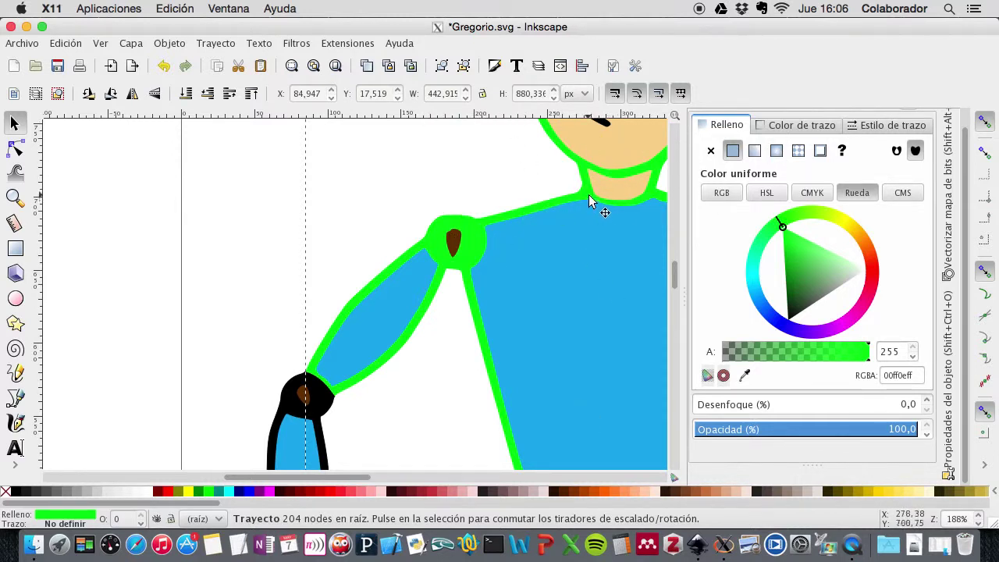
pyautogui.click(788, 126)
pyautogui.click(731, 150)
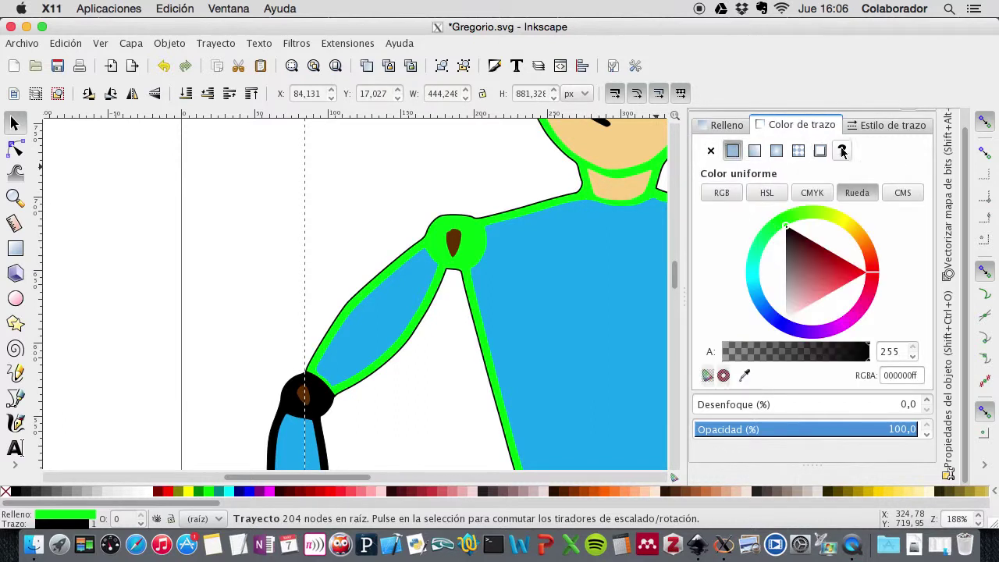
pyautogui.click(867, 129)
pyautogui.write('0,5')
pyautogui.press('Return')
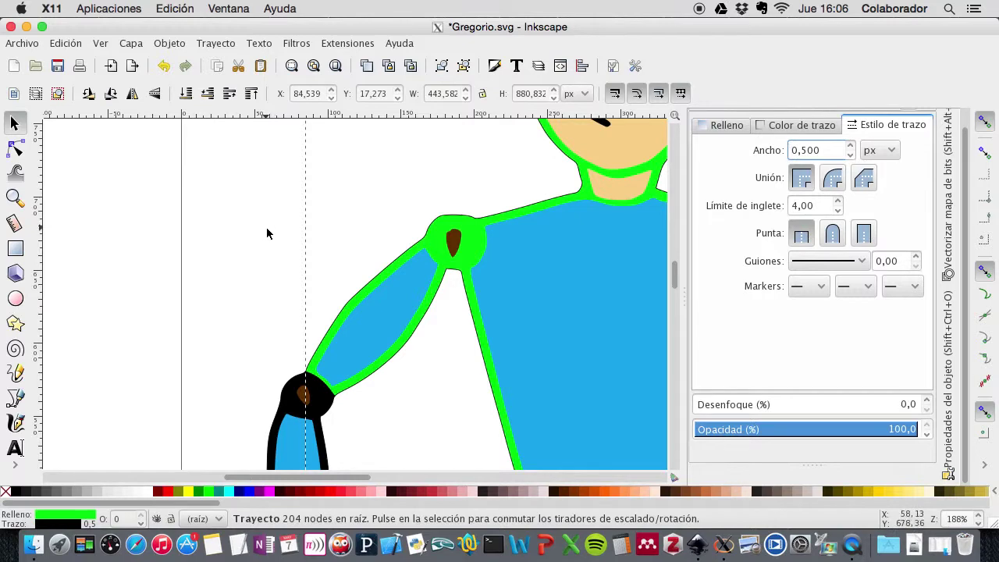
pyautogui.click(243, 231)
# Step: Reselect the remaining green body outline and show its stroke colour settings
pyautogui.scroll(-3, 430, 268)
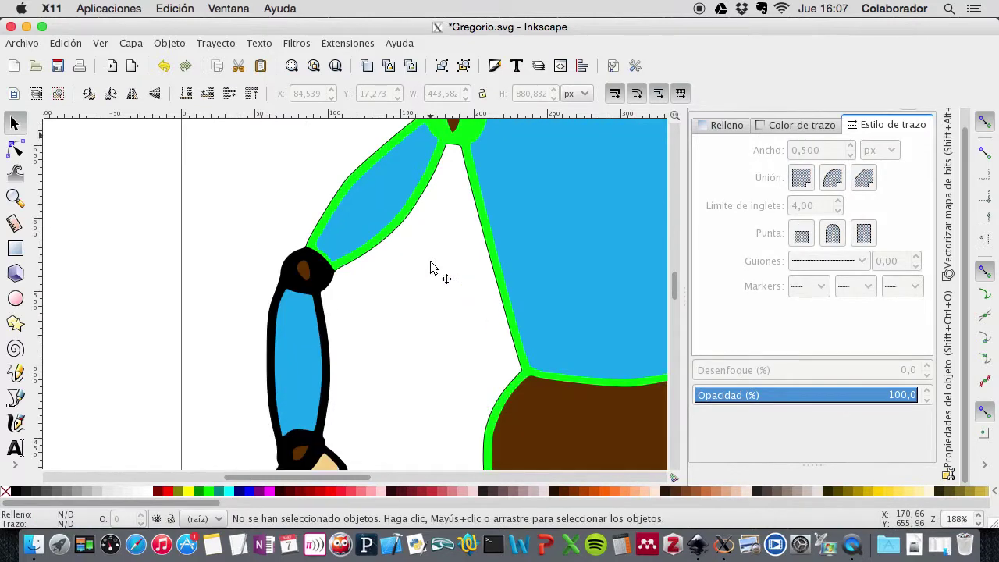
pyautogui.click(413, 214)
pyautogui.click(777, 127)
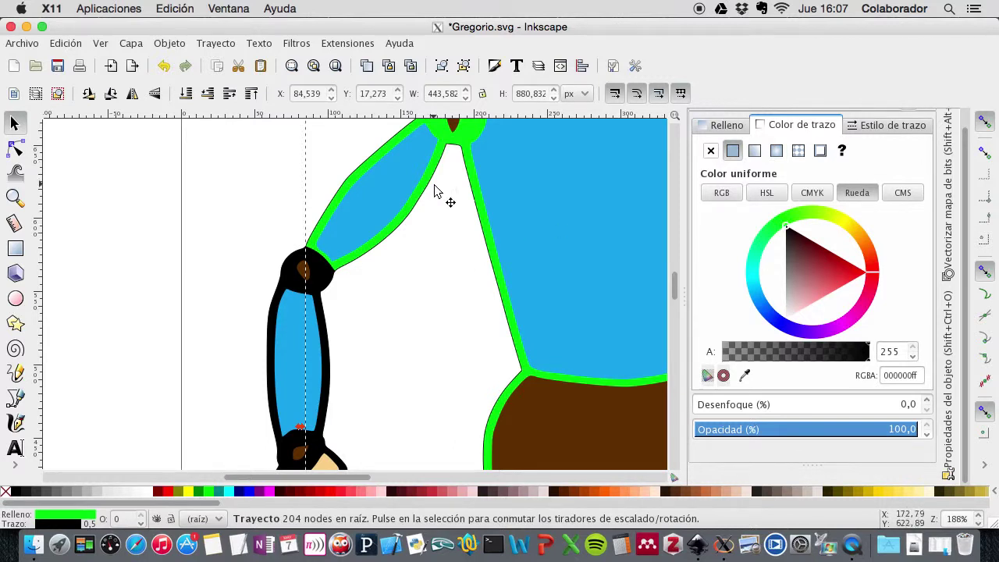
pyautogui.scroll(2, 439, 178)
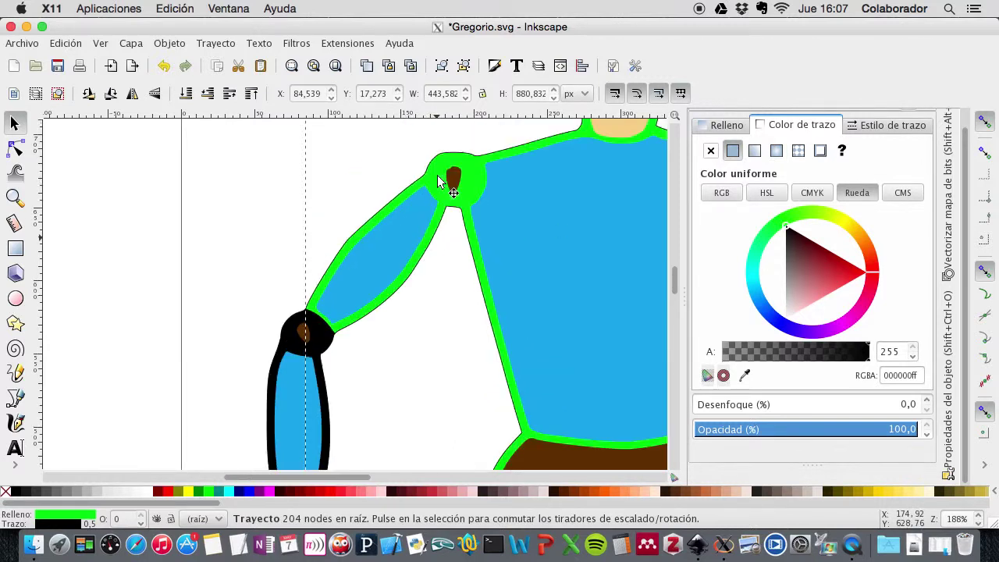